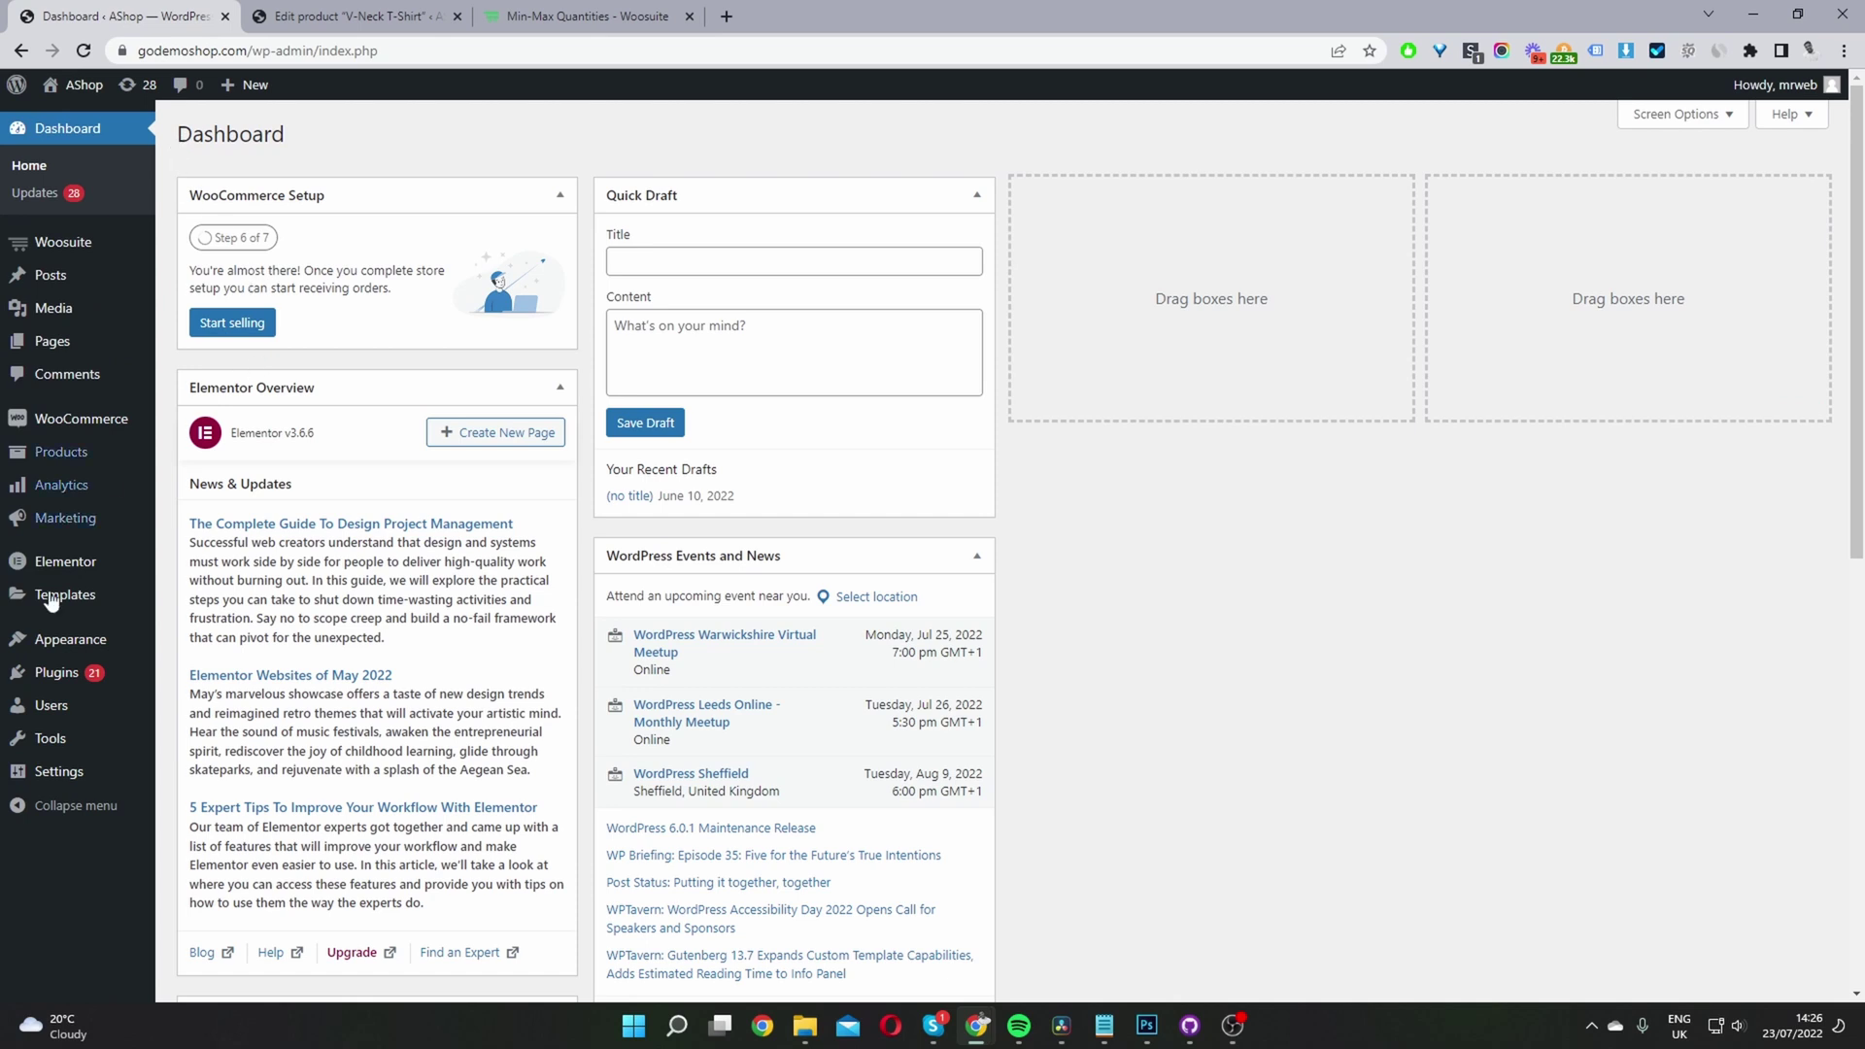
# Reveal the Woosuite submenu and its Addons entry in the Dashboard's admin sidebar.
pyautogui.moveTo(86, 693)
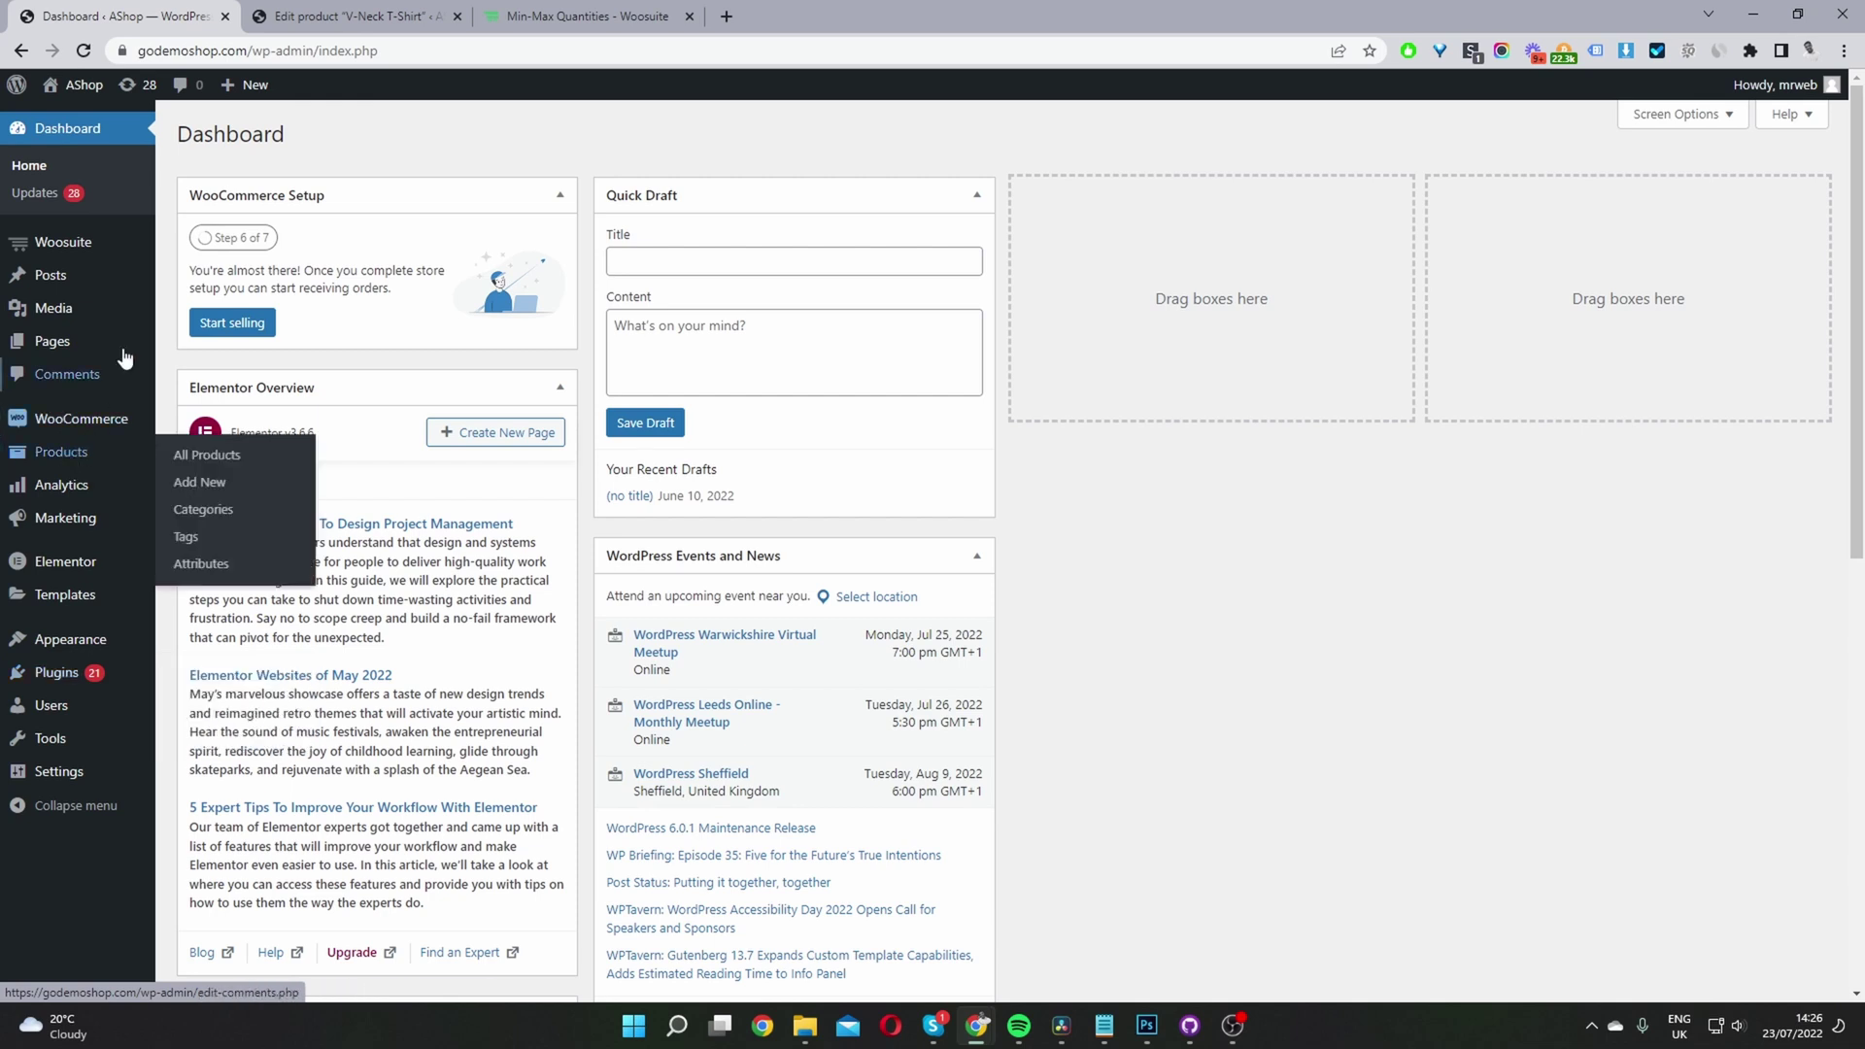
pyautogui.moveTo(119, 240)
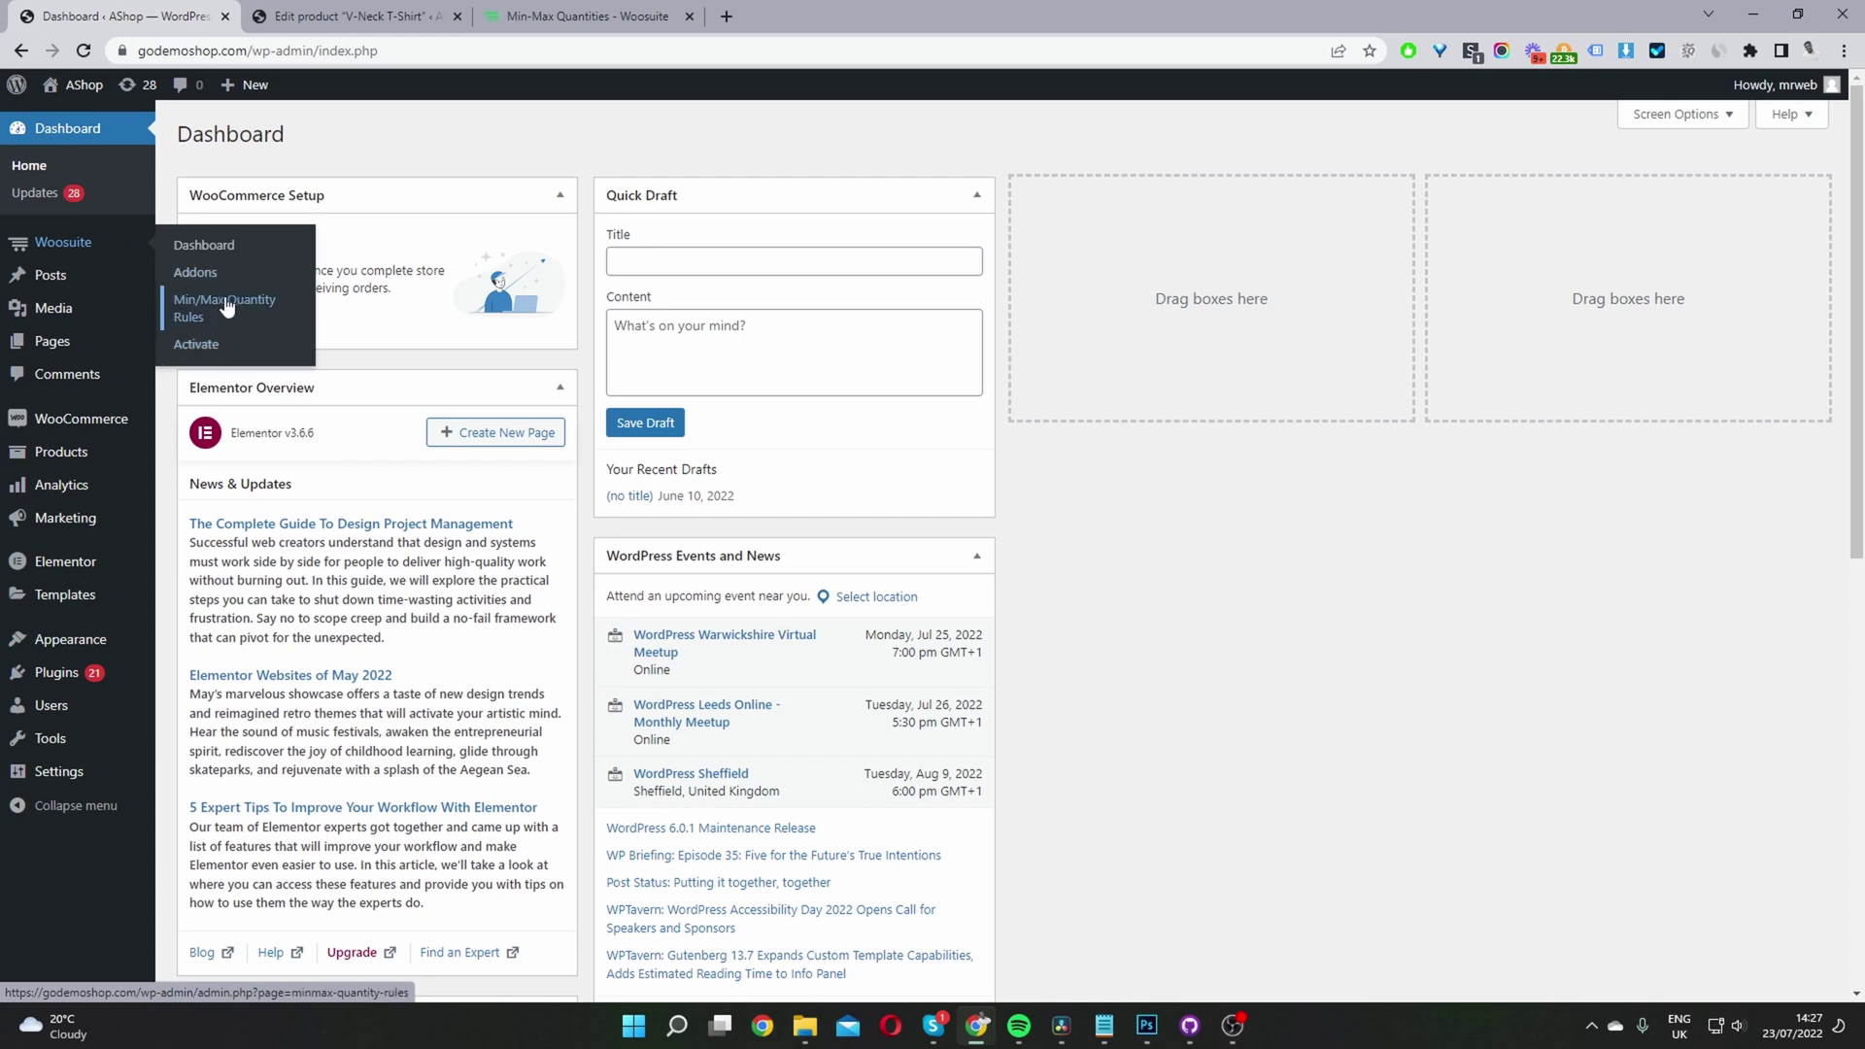
# Open Woosuite Addons in a new tab and make sure the Minimum/Maximum Quantity Rules toggle is on.
pyautogui.middleClick(205, 282)
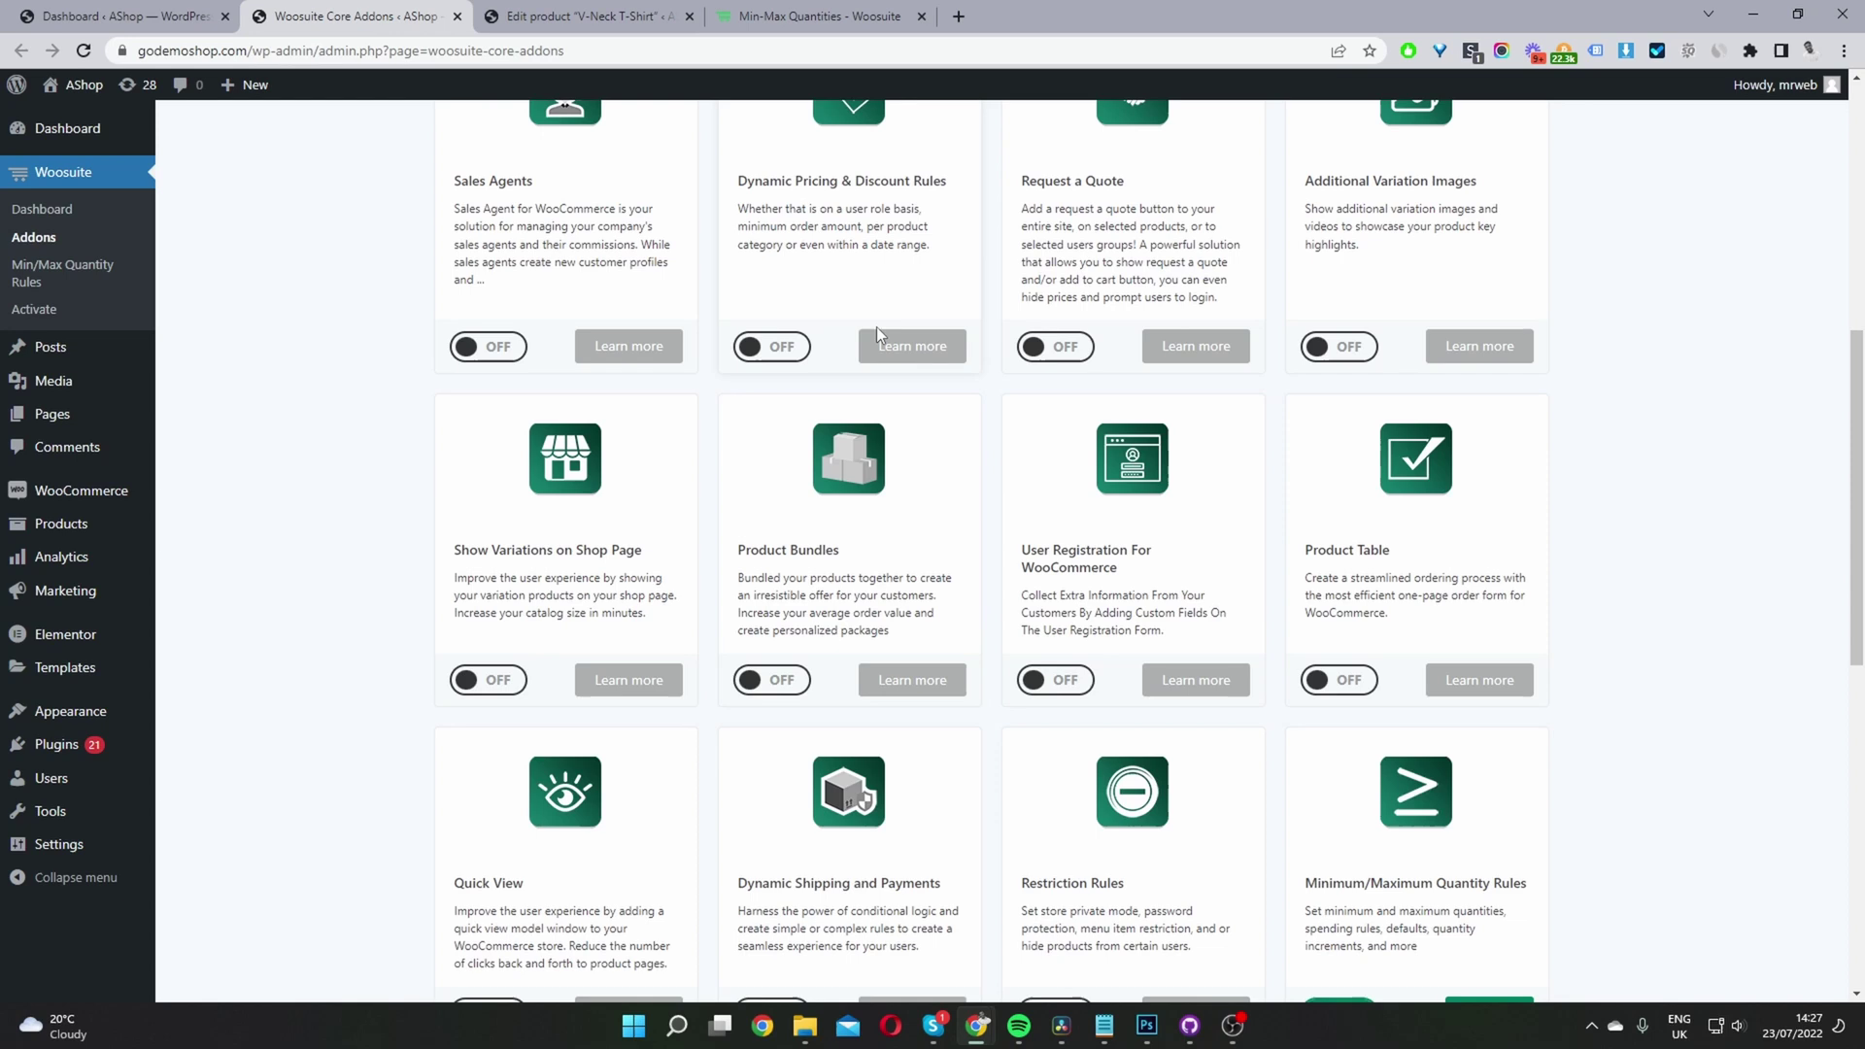
pyautogui.scroll(-2, 1166, 469)
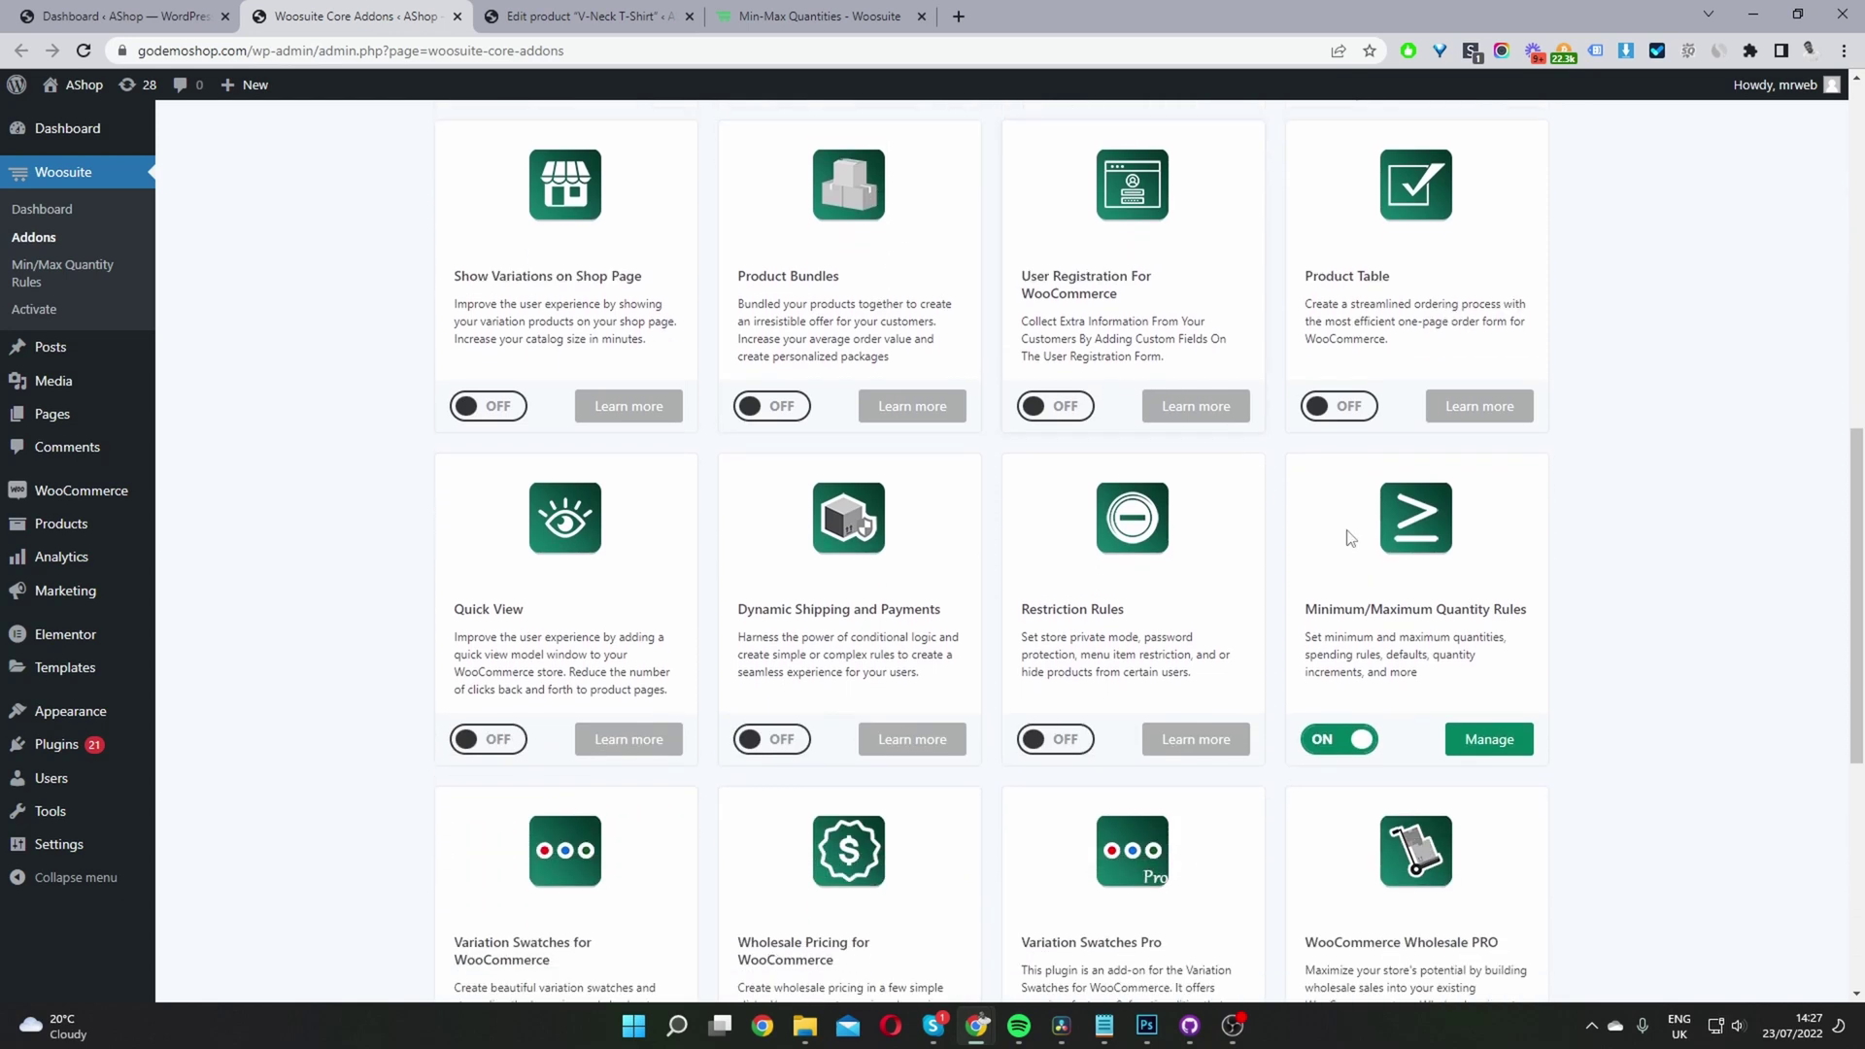
pyautogui.moveTo(1305, 531); pyautogui.dragTo(1390, 532)
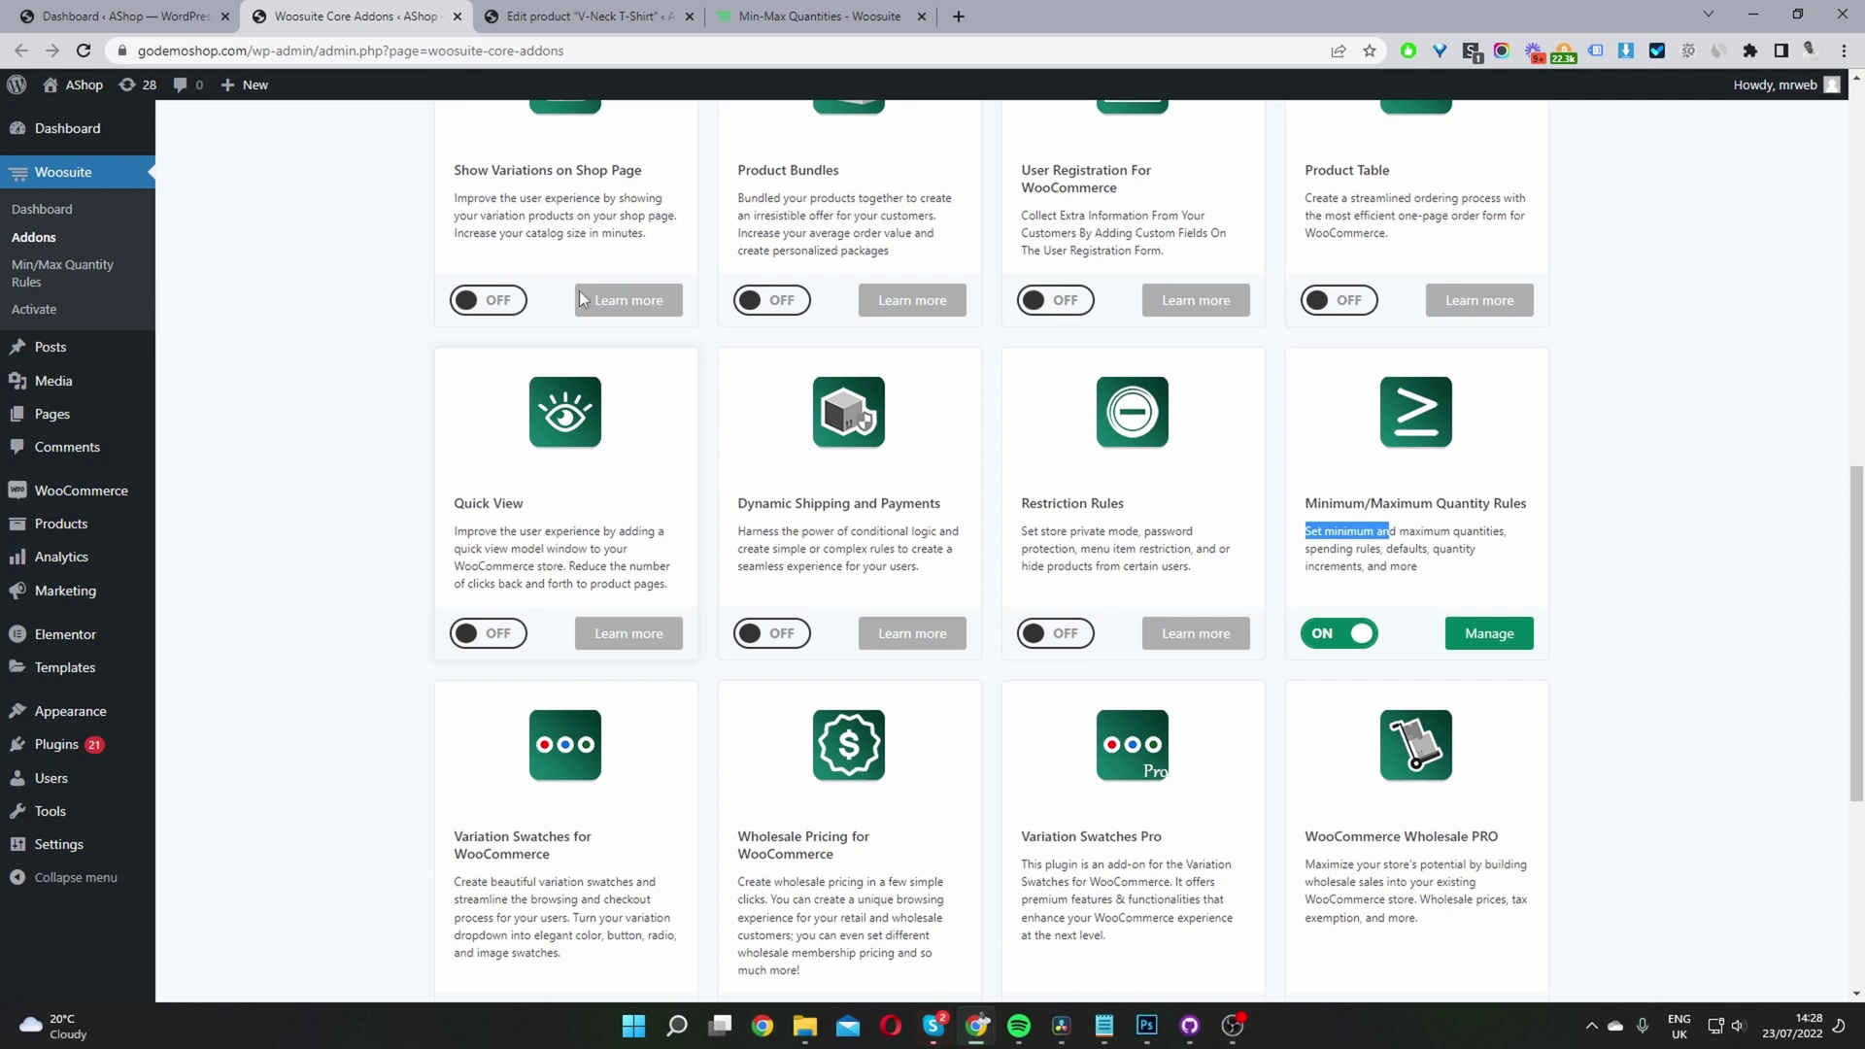
# Show the V-Neck T-Shirt's General product data with its empty quantity rules section.
pyautogui.click(566, 15)
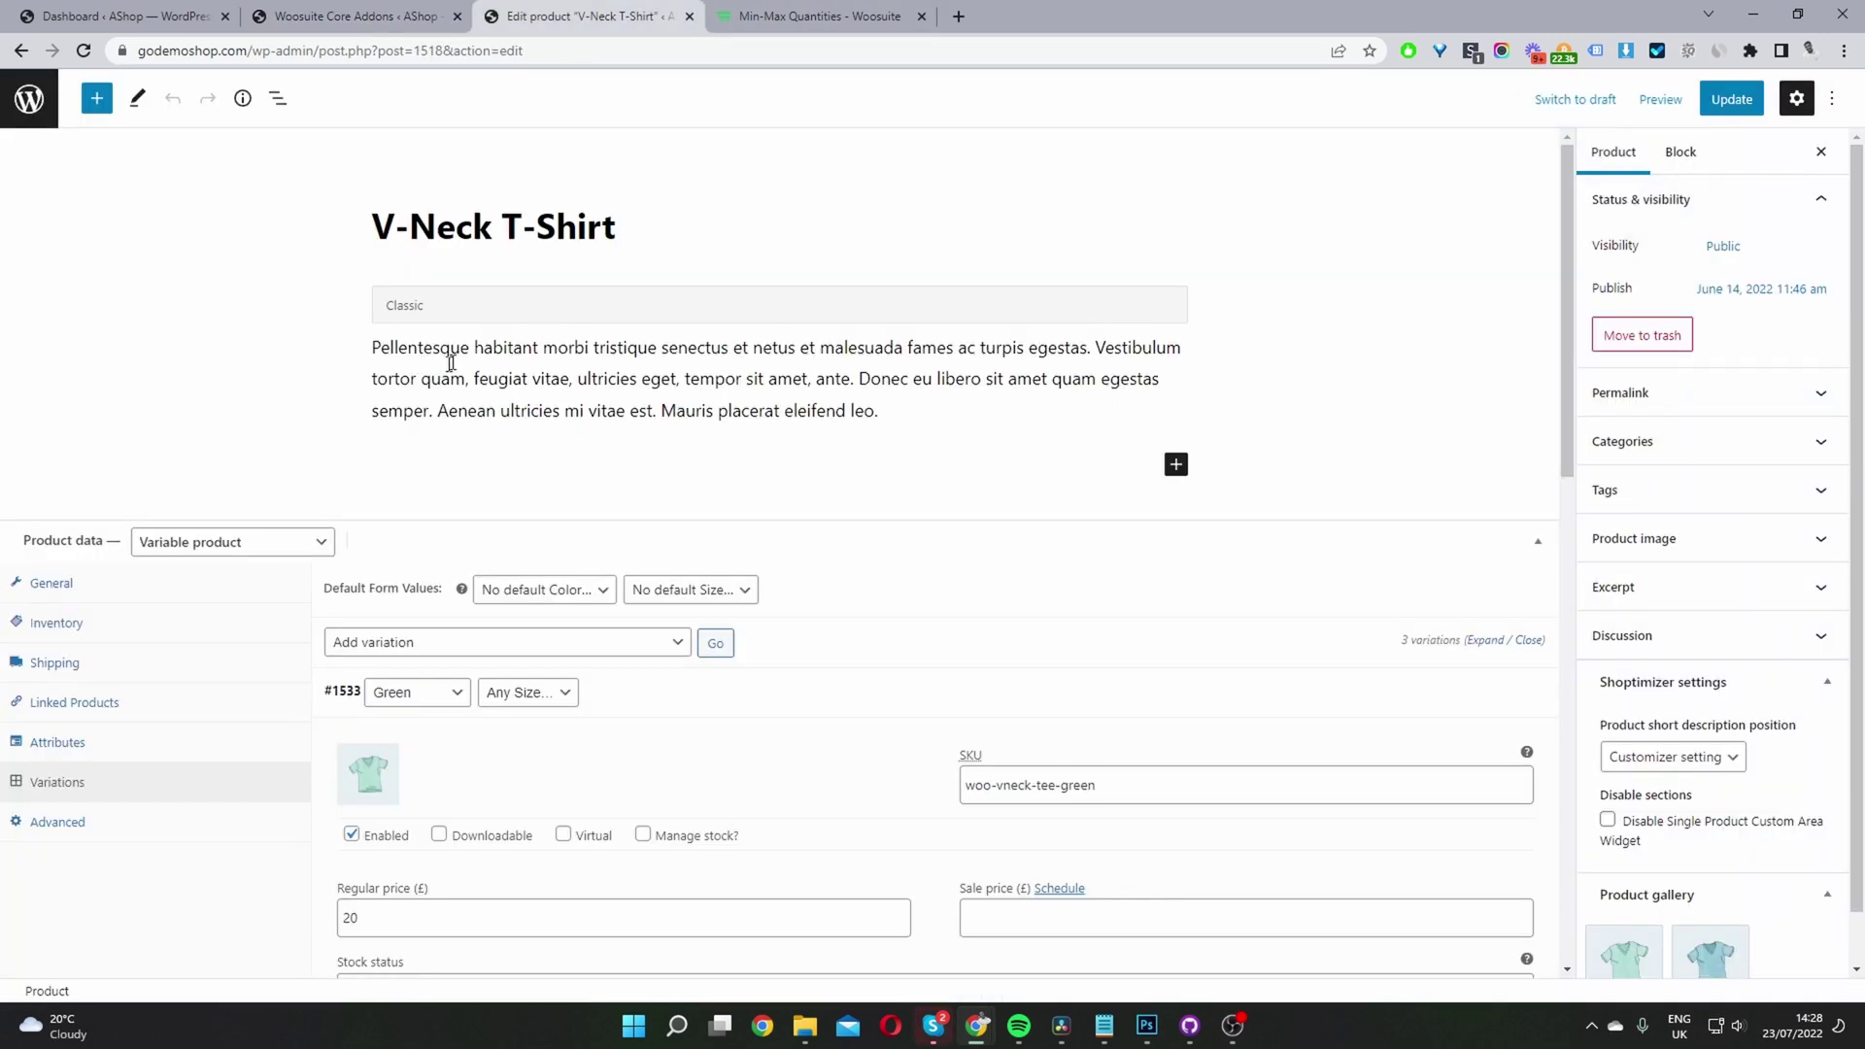
pyautogui.scroll(-2, 595, 375)
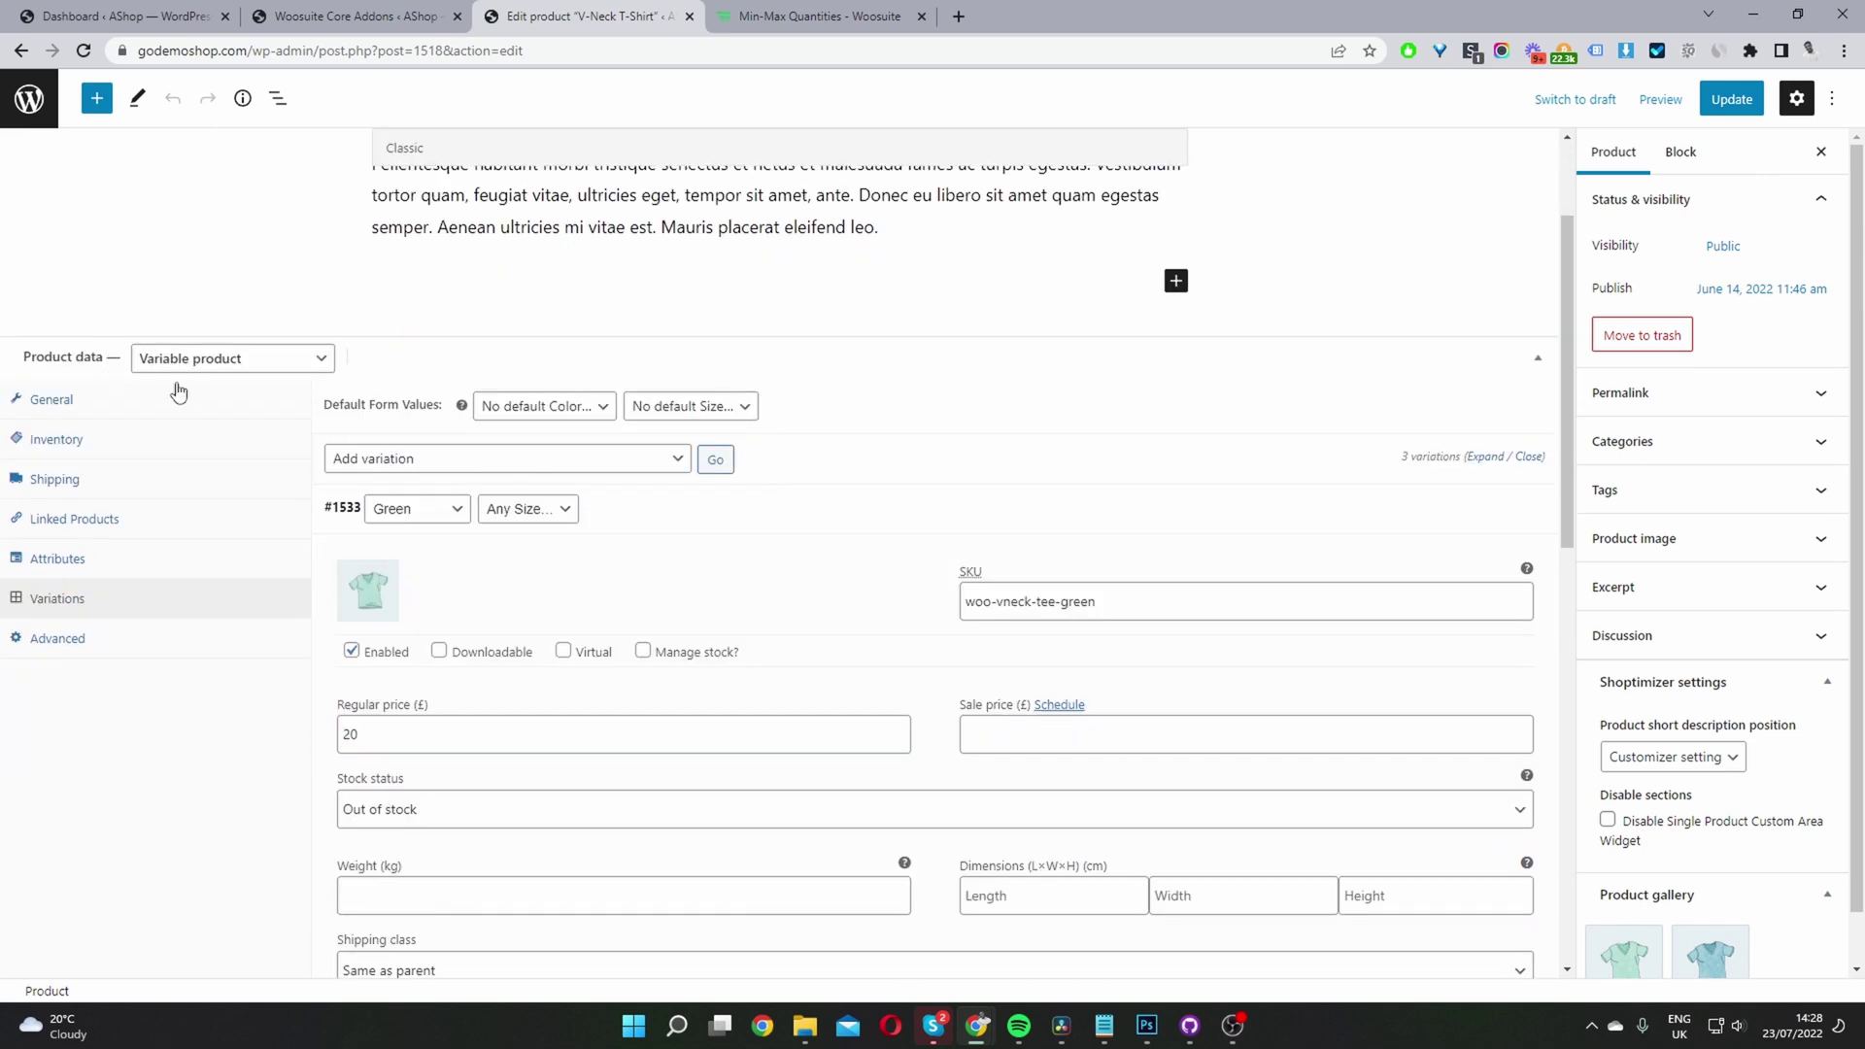
pyautogui.click(136, 400)
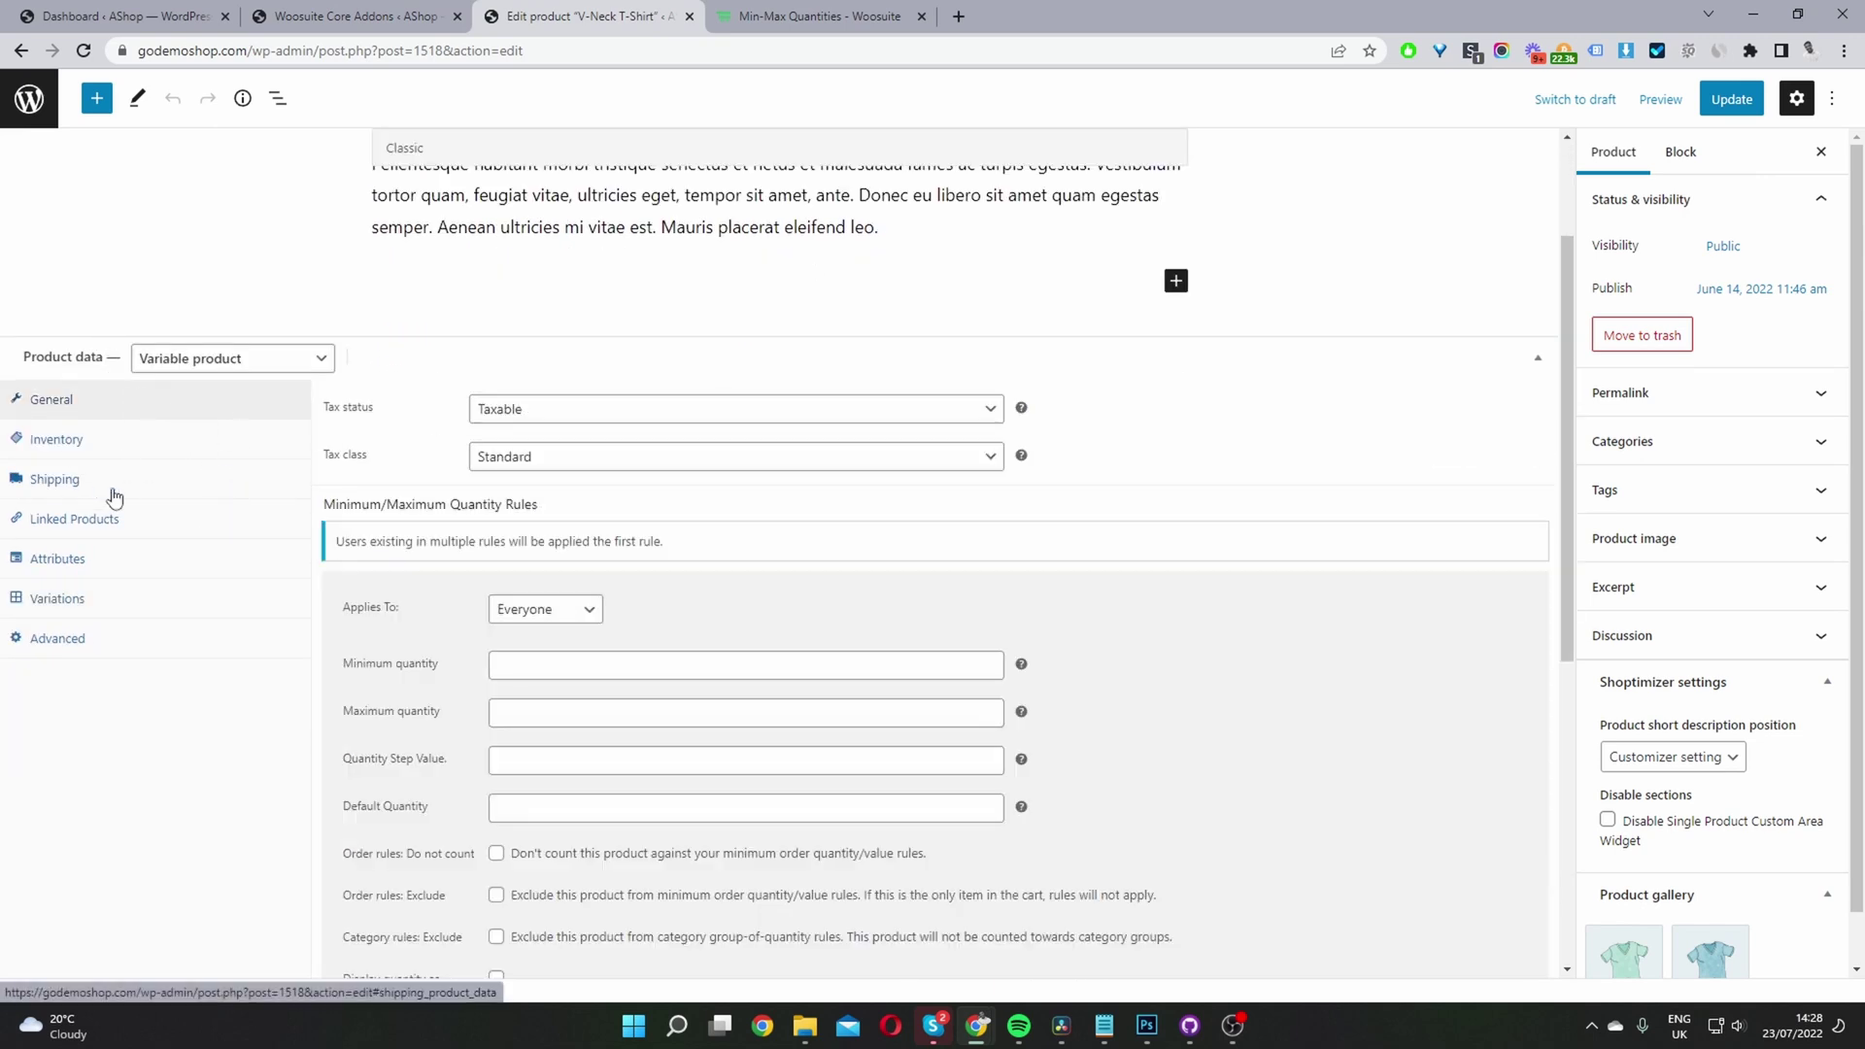
pyautogui.scroll(-2, 367, 473)
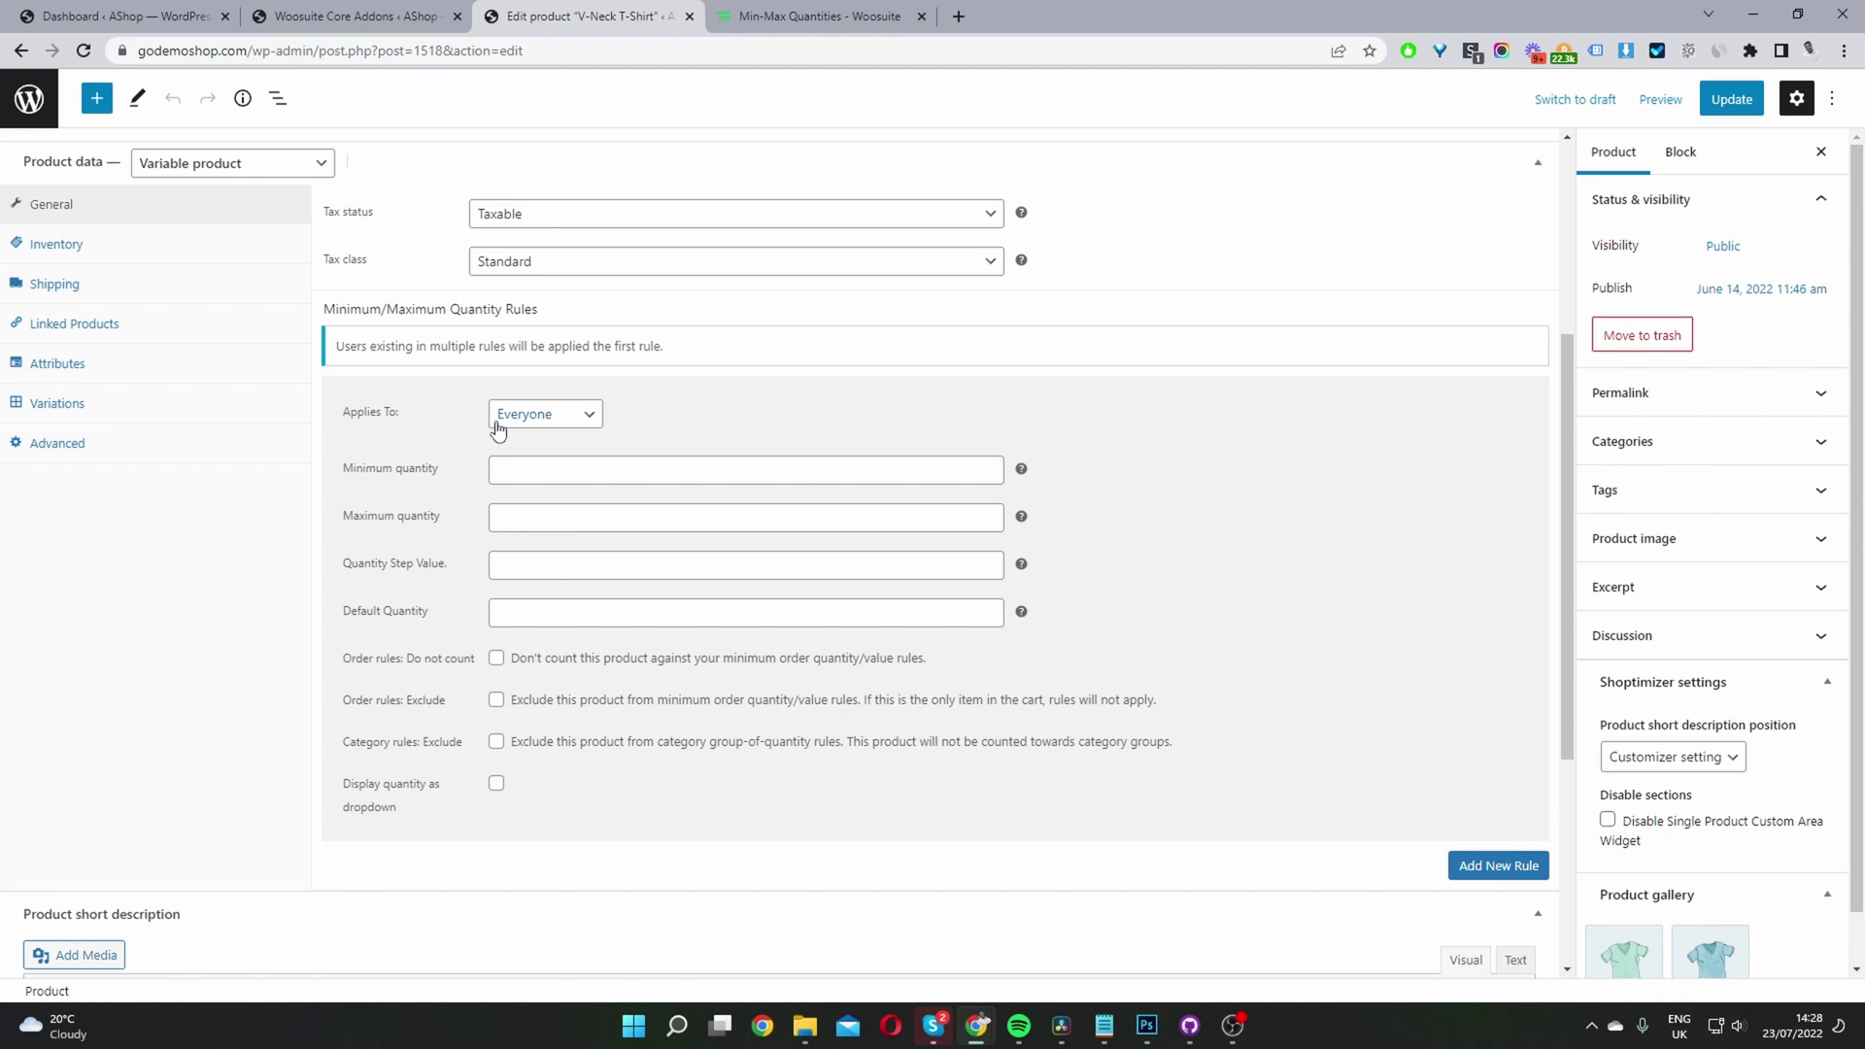
# Keep Applies To as Everyone and enter a minimum quantity of 5.
pyautogui.click(504, 428)
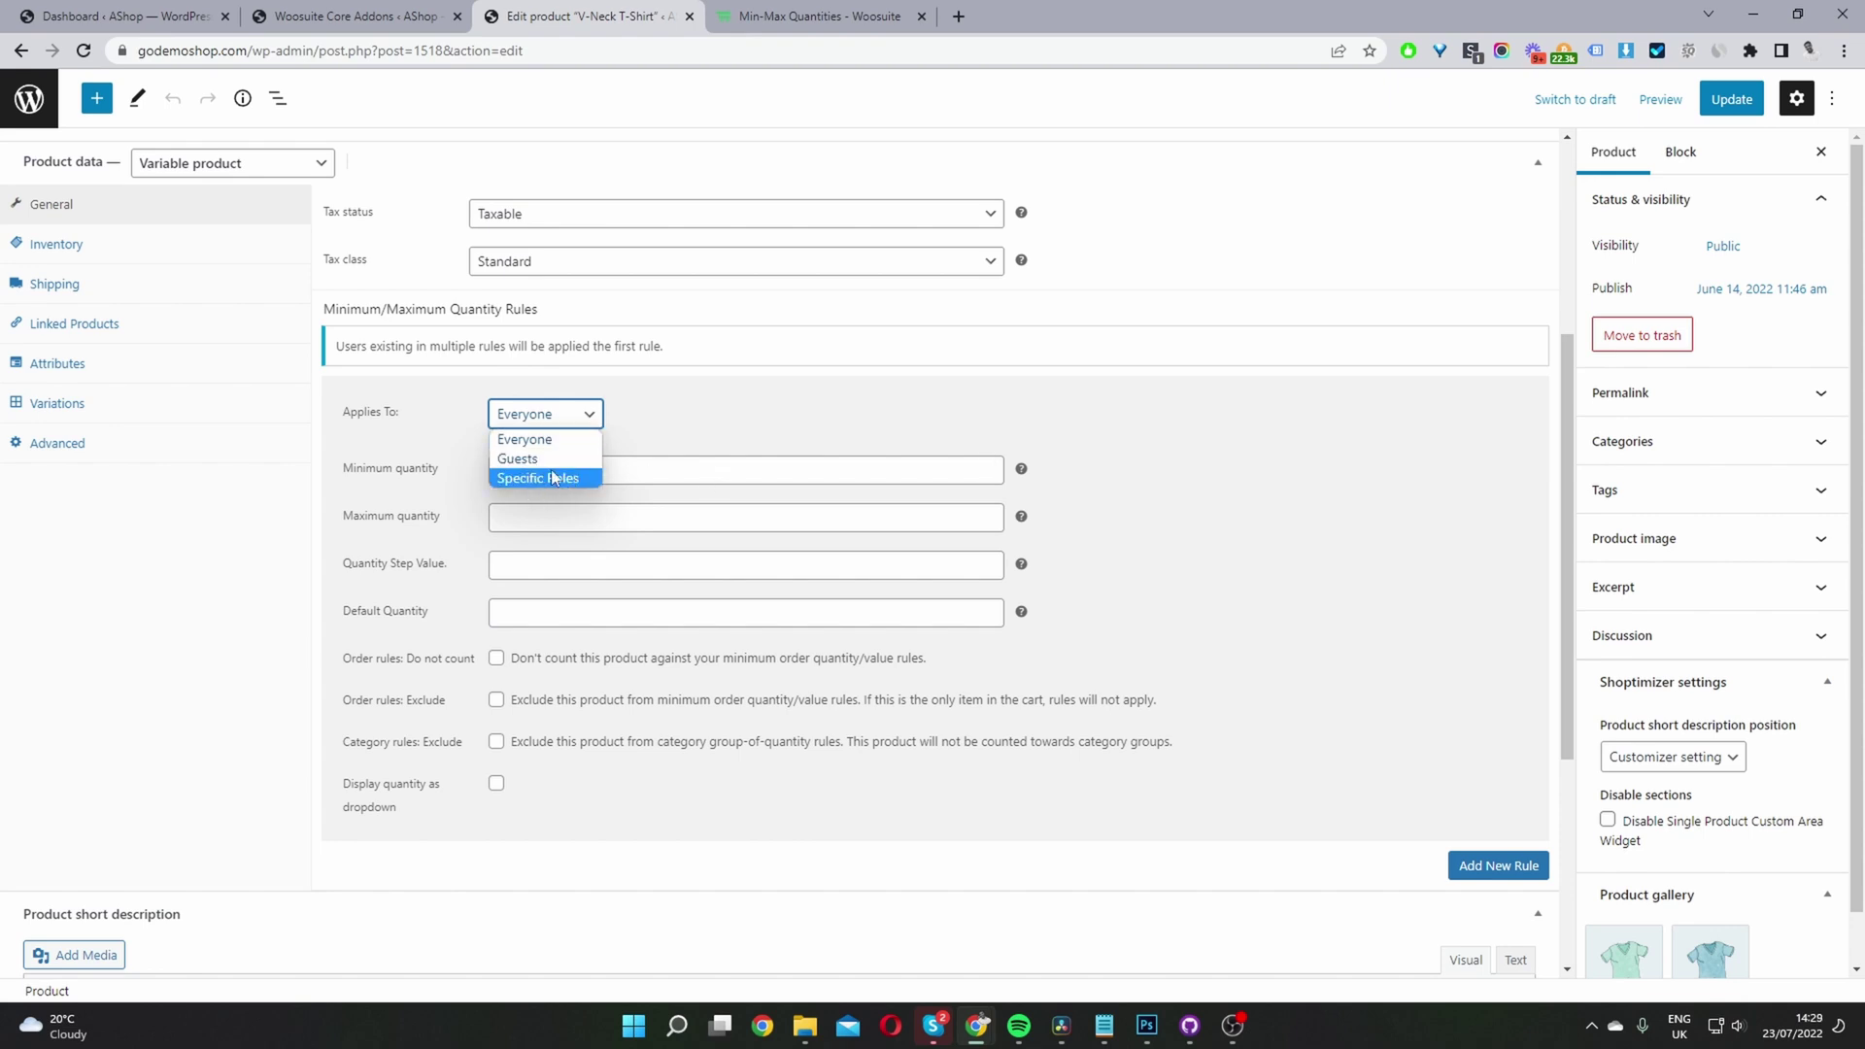
pyautogui.click(1182, 502)
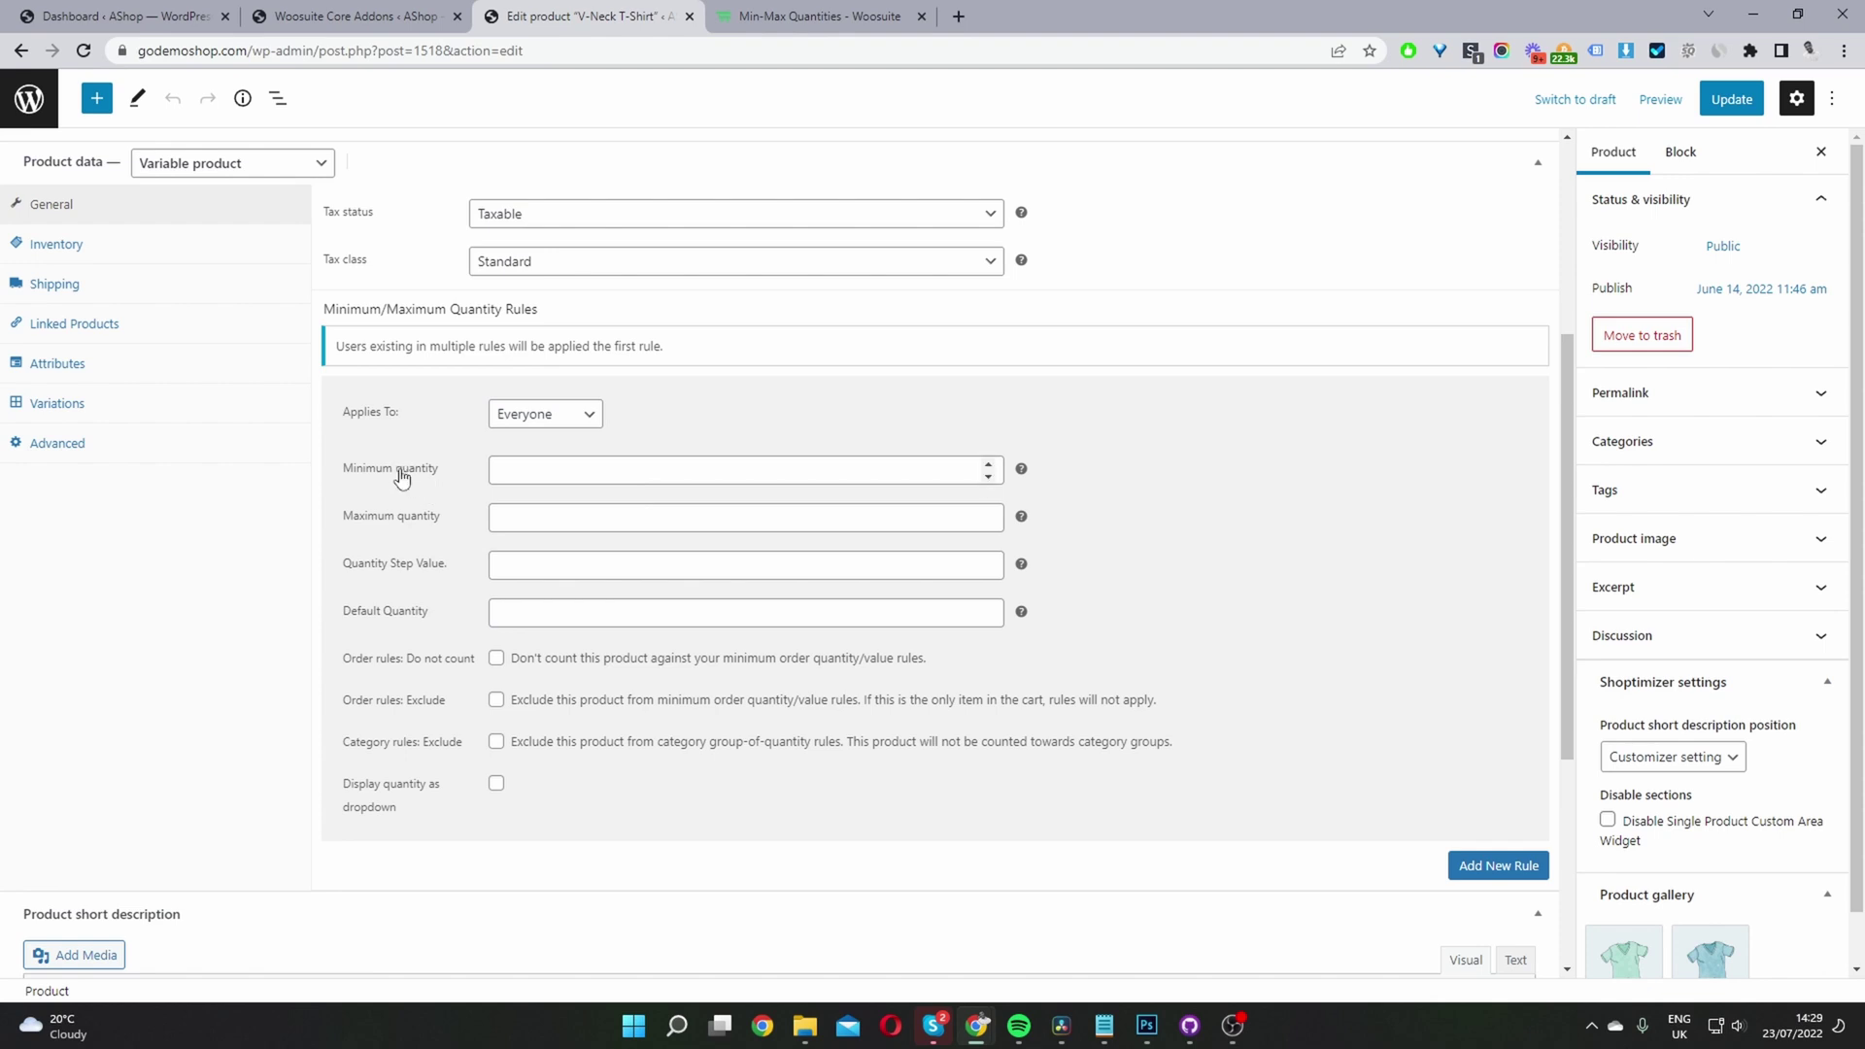
pyautogui.click(517, 470)
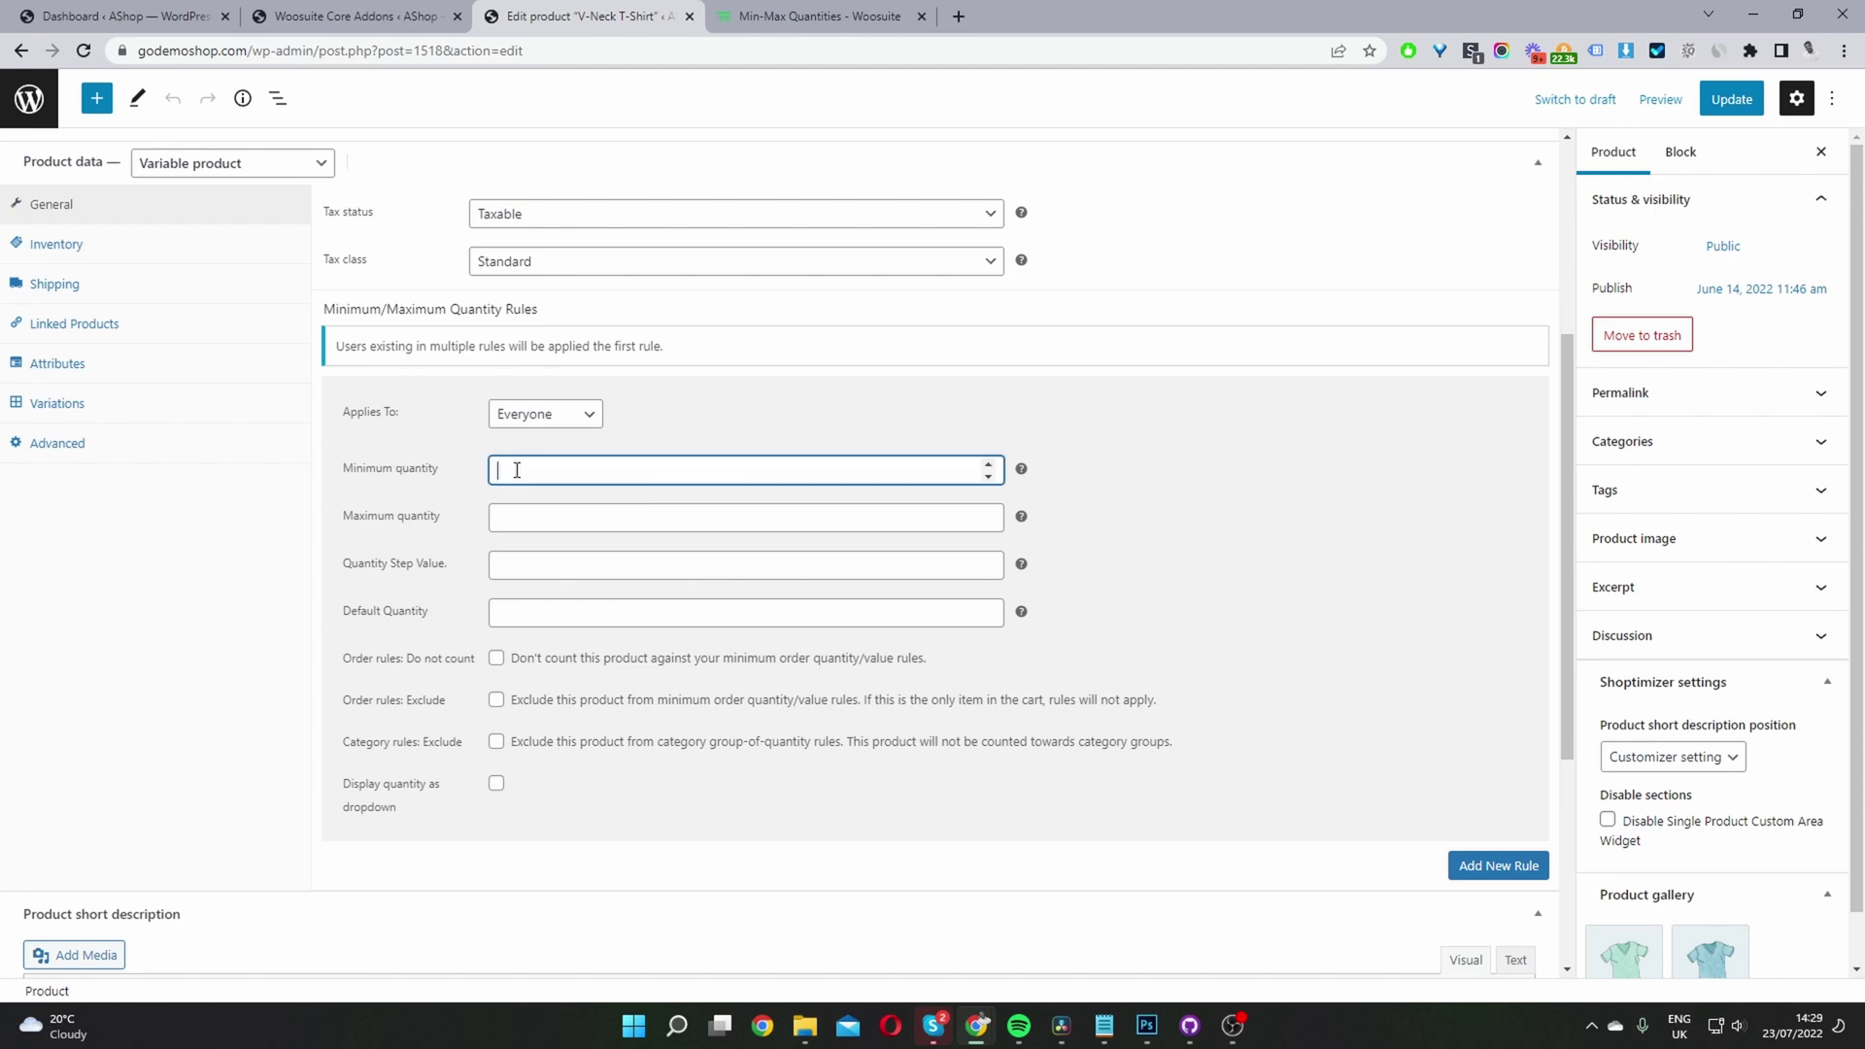
pyautogui.write('5')
# Re-enter minimum quantity 5, leave Default Quantity empty, and update the product.
pyautogui.moveTo(541, 475); pyautogui.dragTo(442, 470)
pyautogui.press('BackSpace')
pyautogui.click(516, 609)
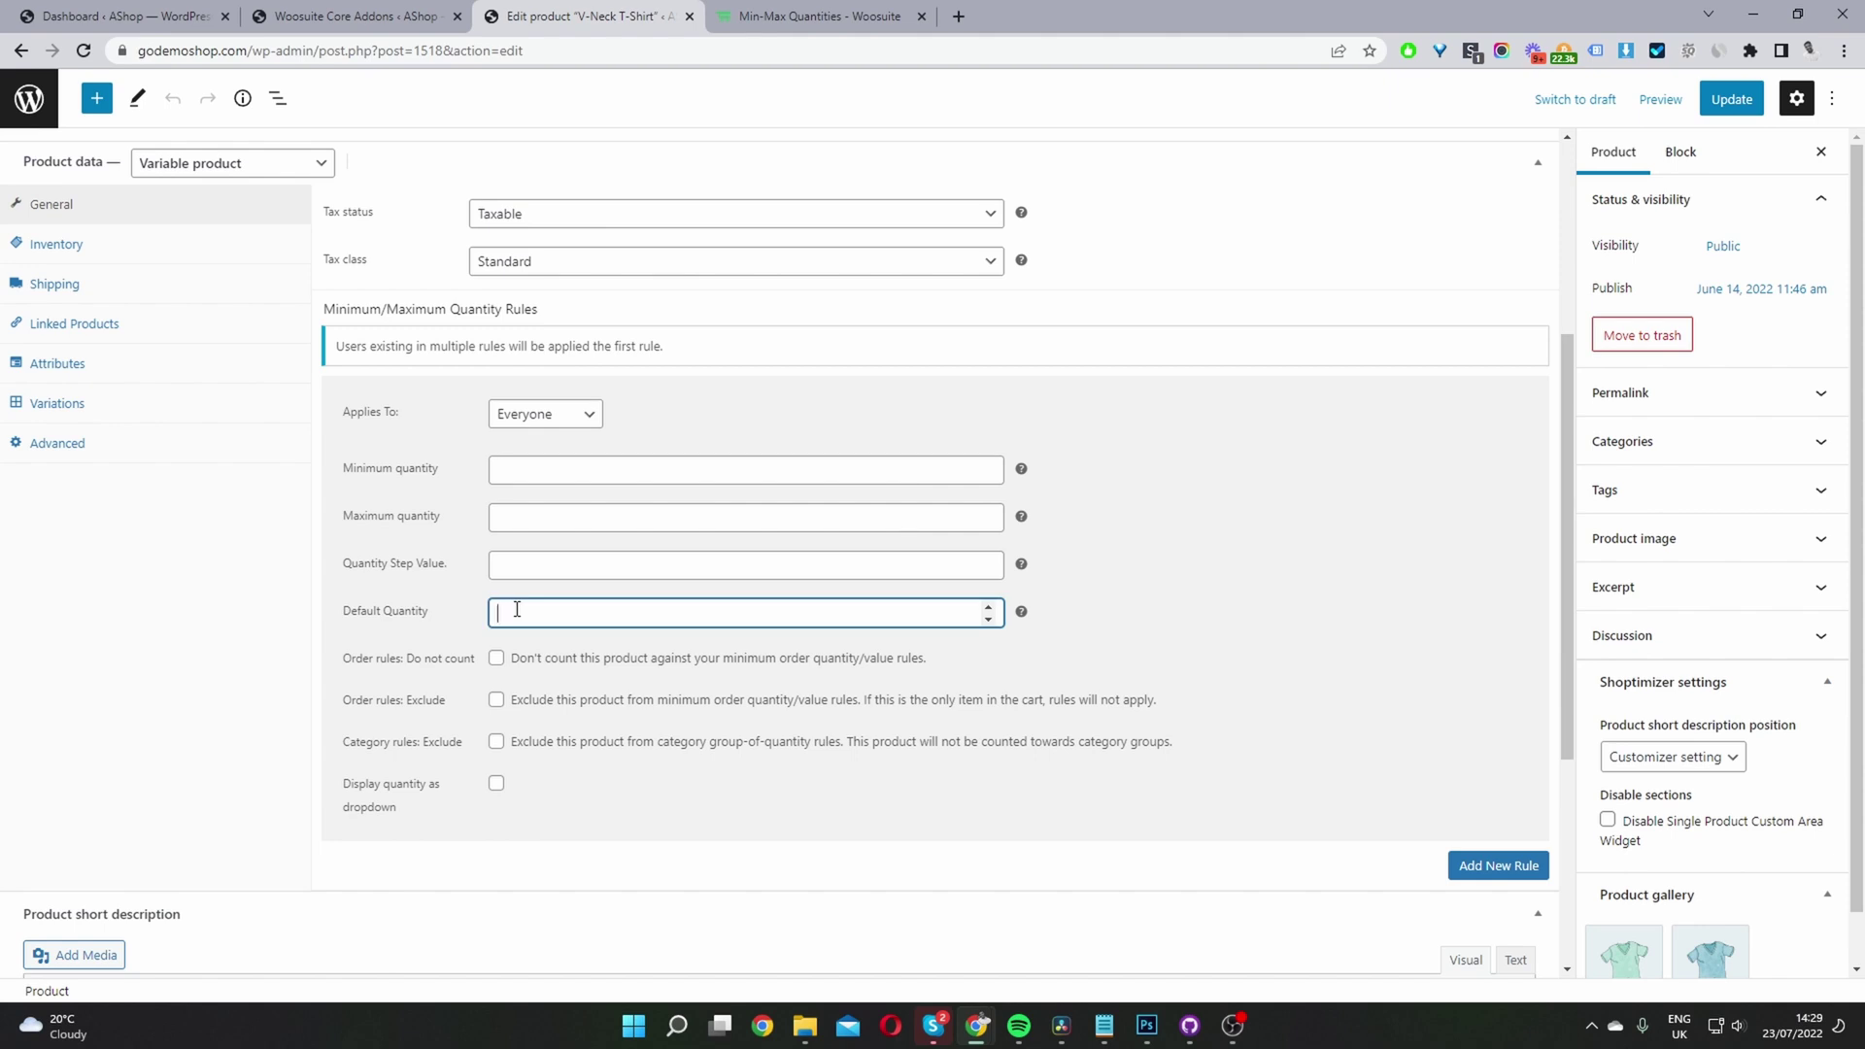
pyautogui.write('5')
pyautogui.press('BackSpace')
pyautogui.click(661, 470)
pyautogui.write('5')
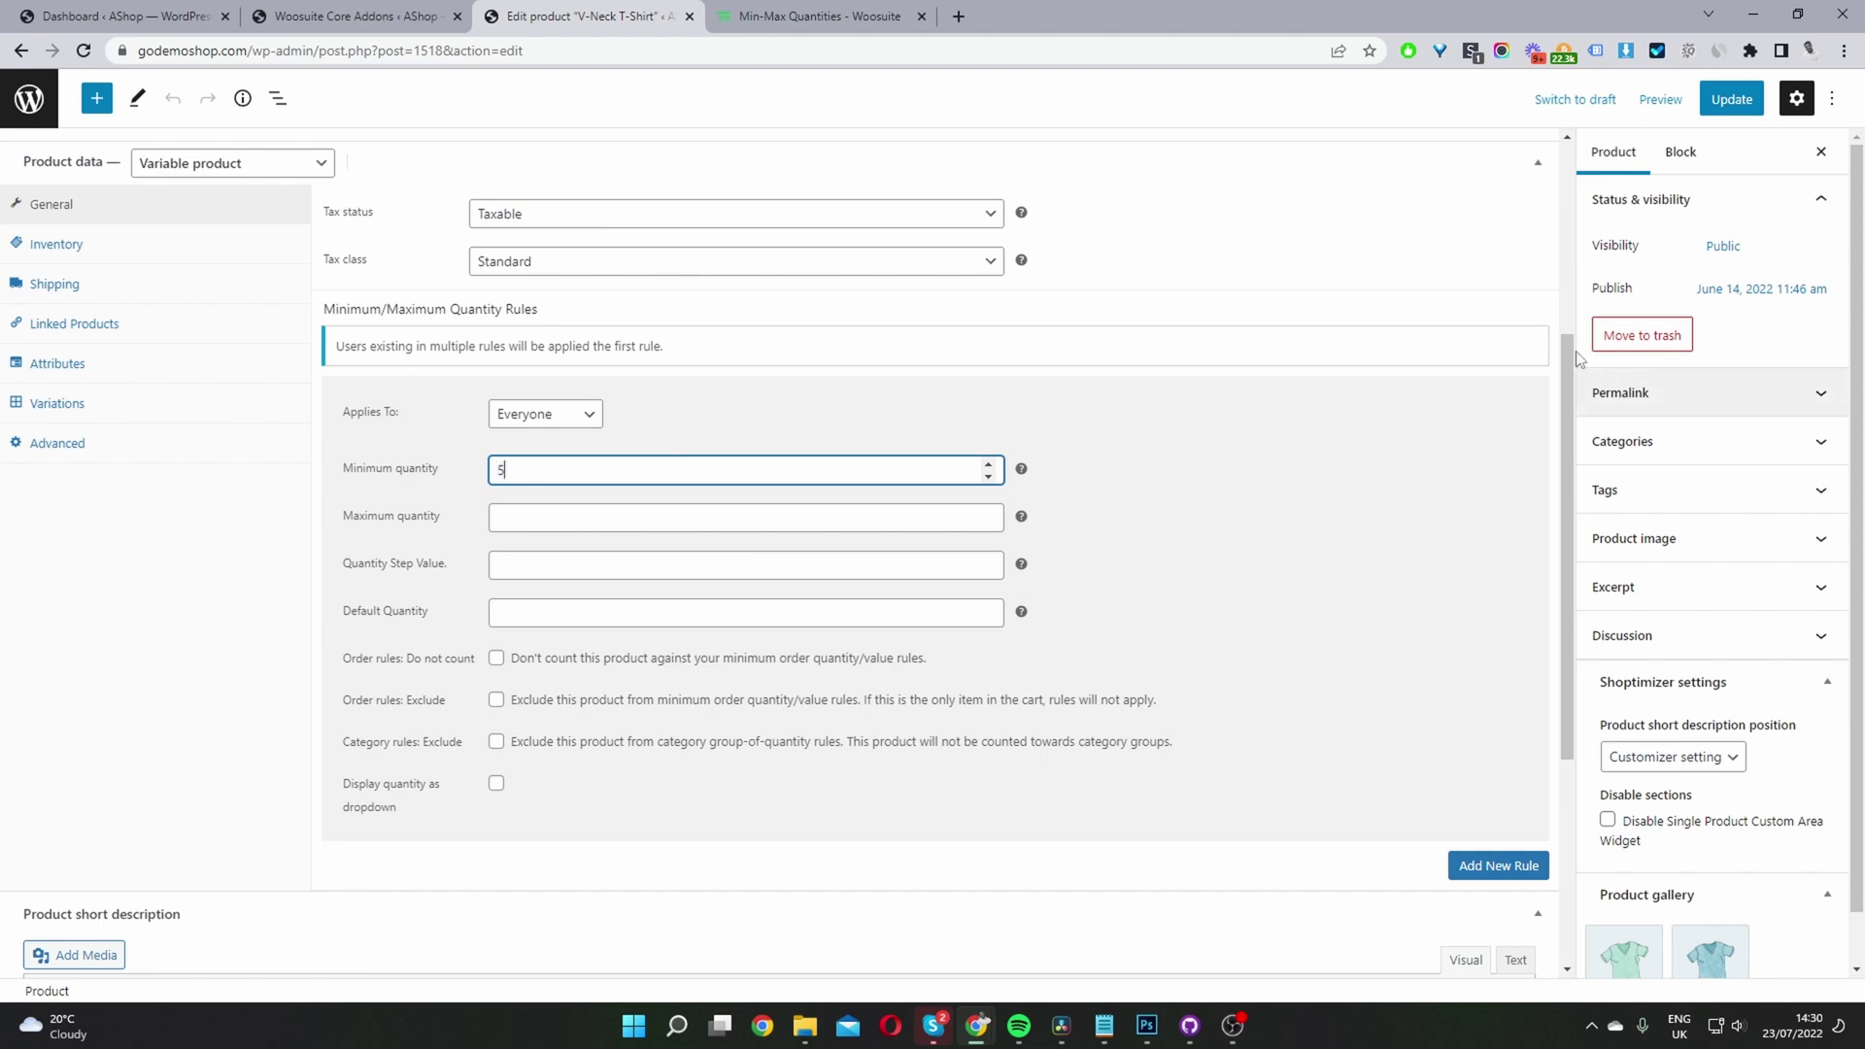
pyautogui.click(1733, 109)
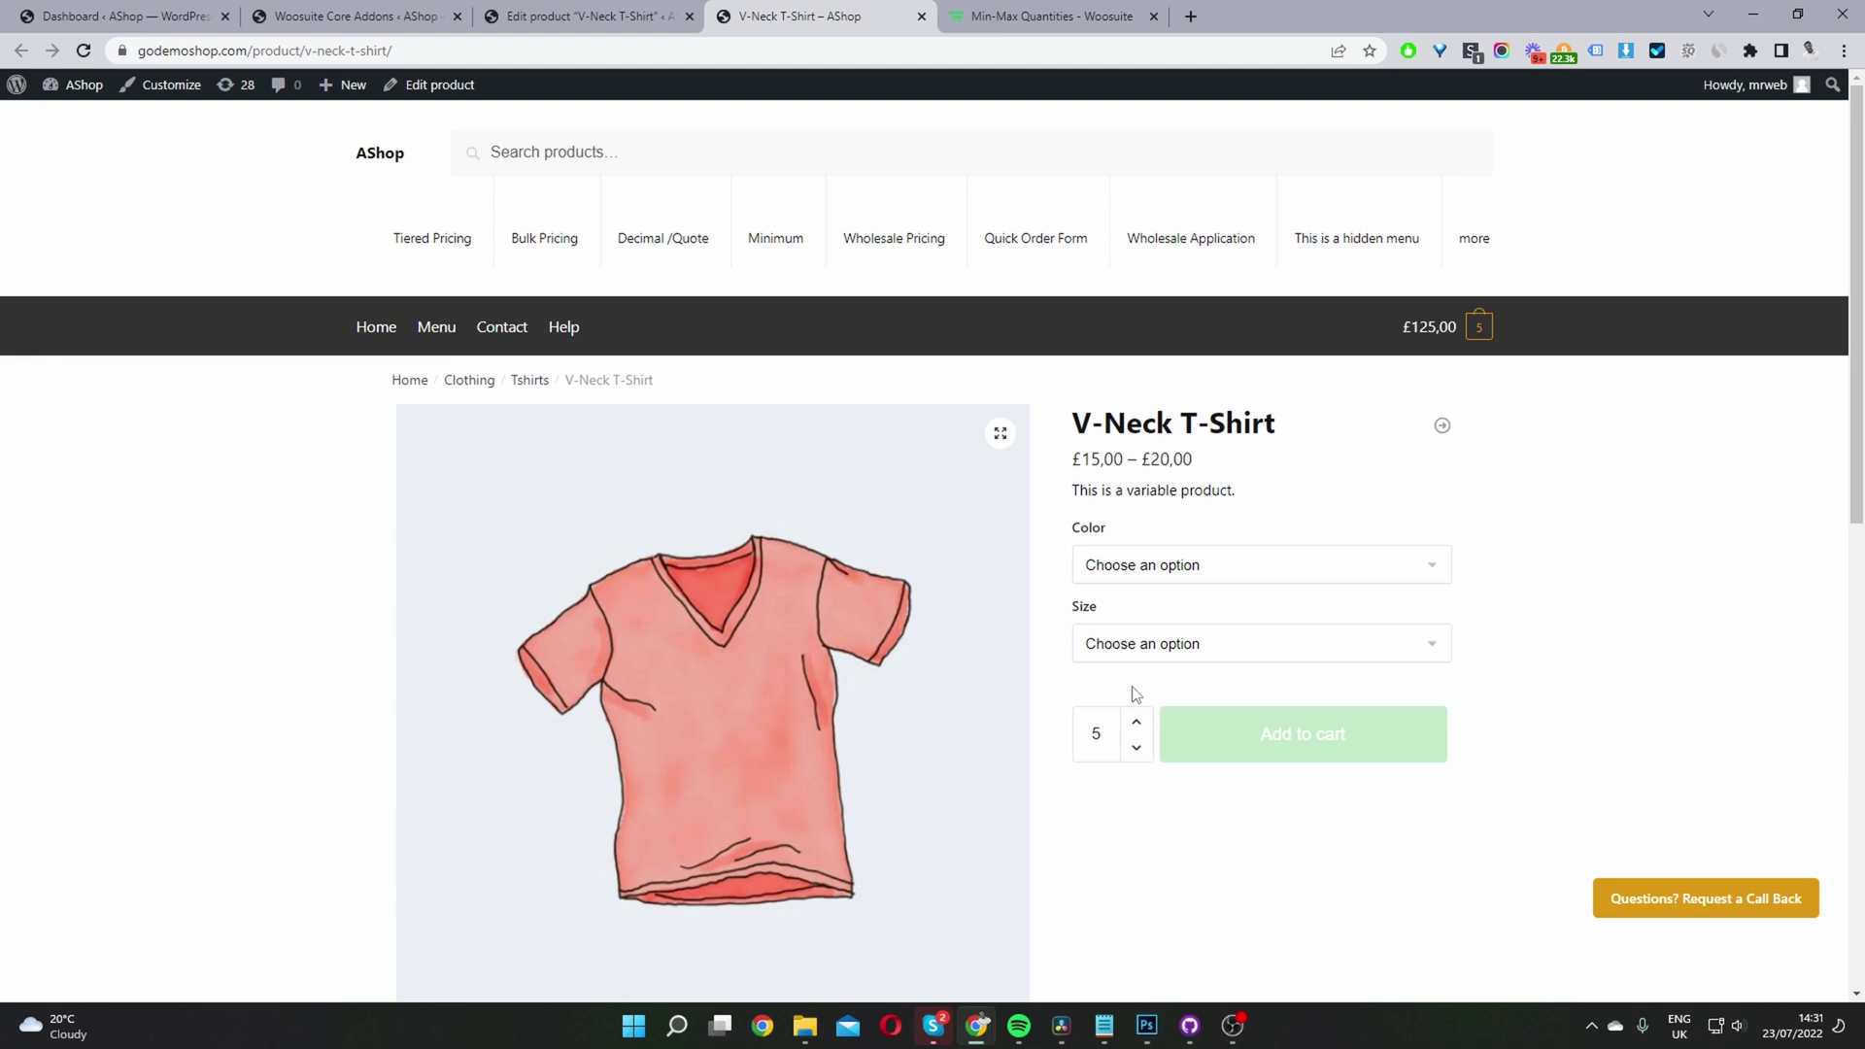
# On the storefront page, select Color Blue and Size Large and check the quantity.
pyautogui.click(1165, 566)
pyautogui.click(1154, 612)
pyautogui.click(1155, 638)
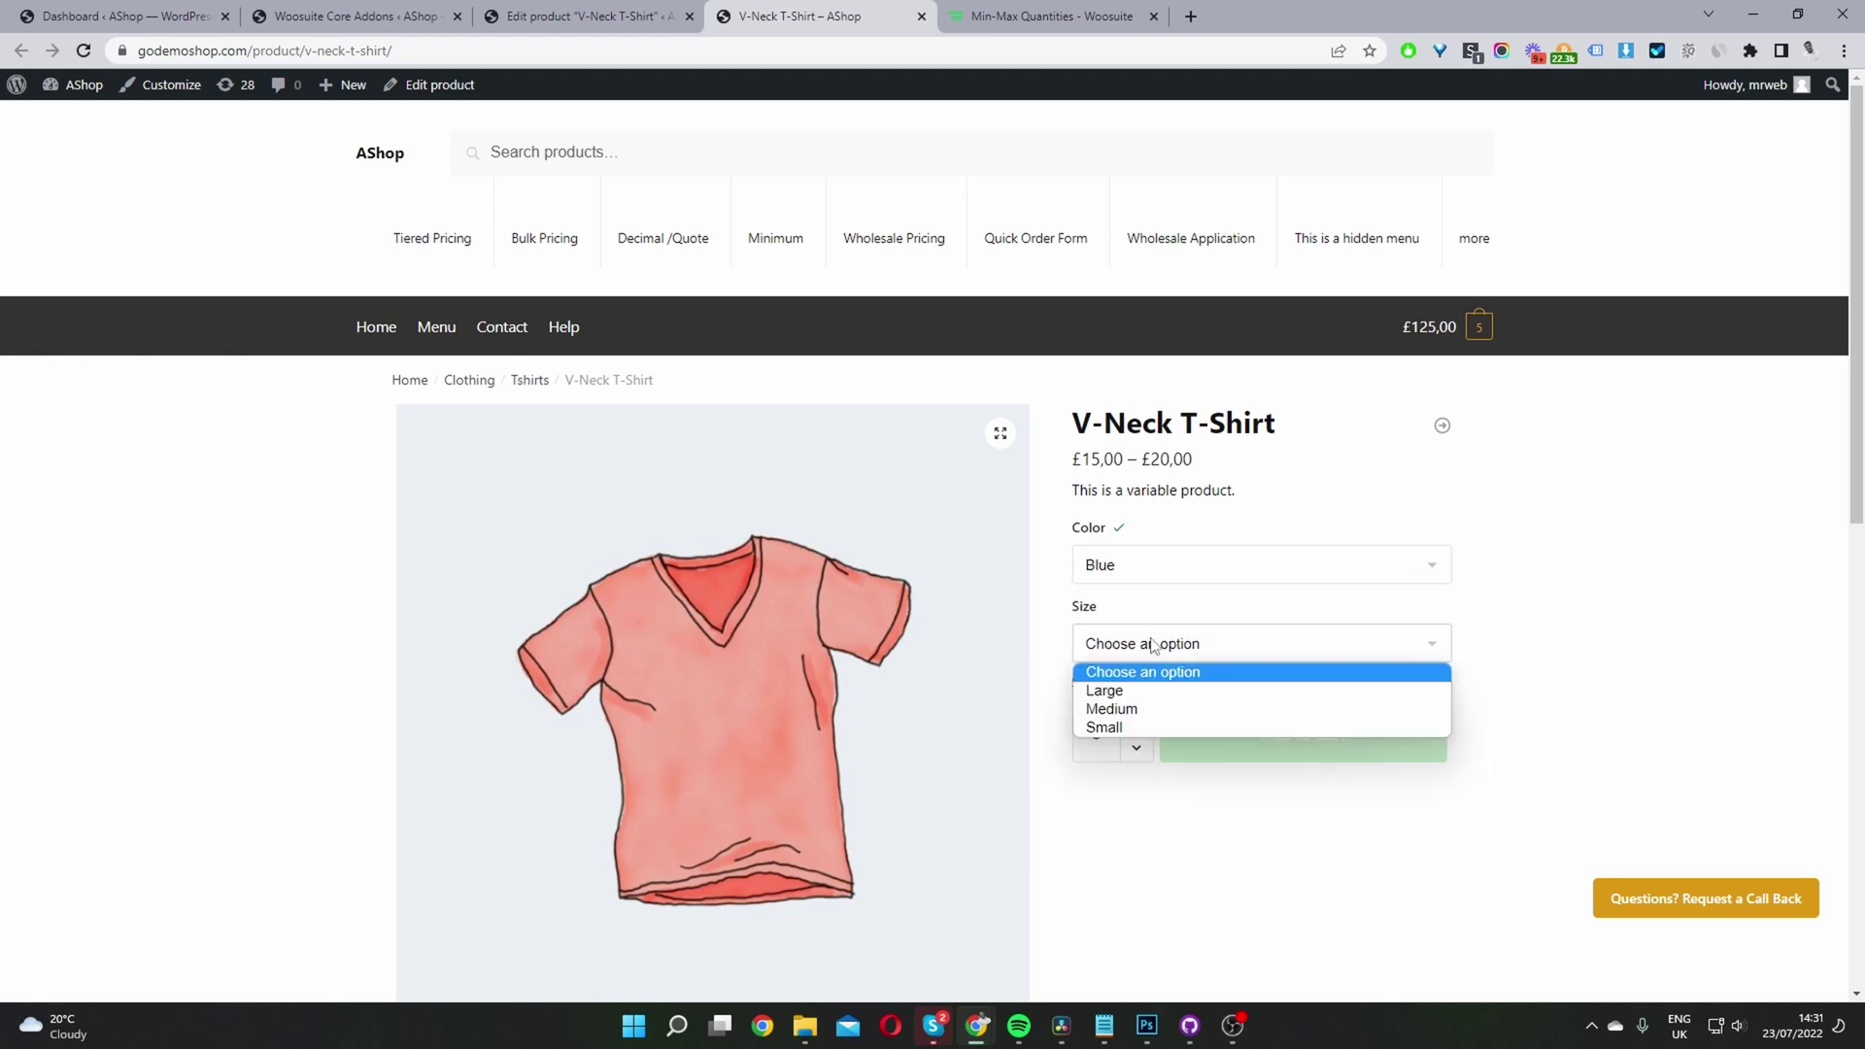
pyautogui.click(1154, 688)
pyautogui.scroll(-3, 1158, 708)
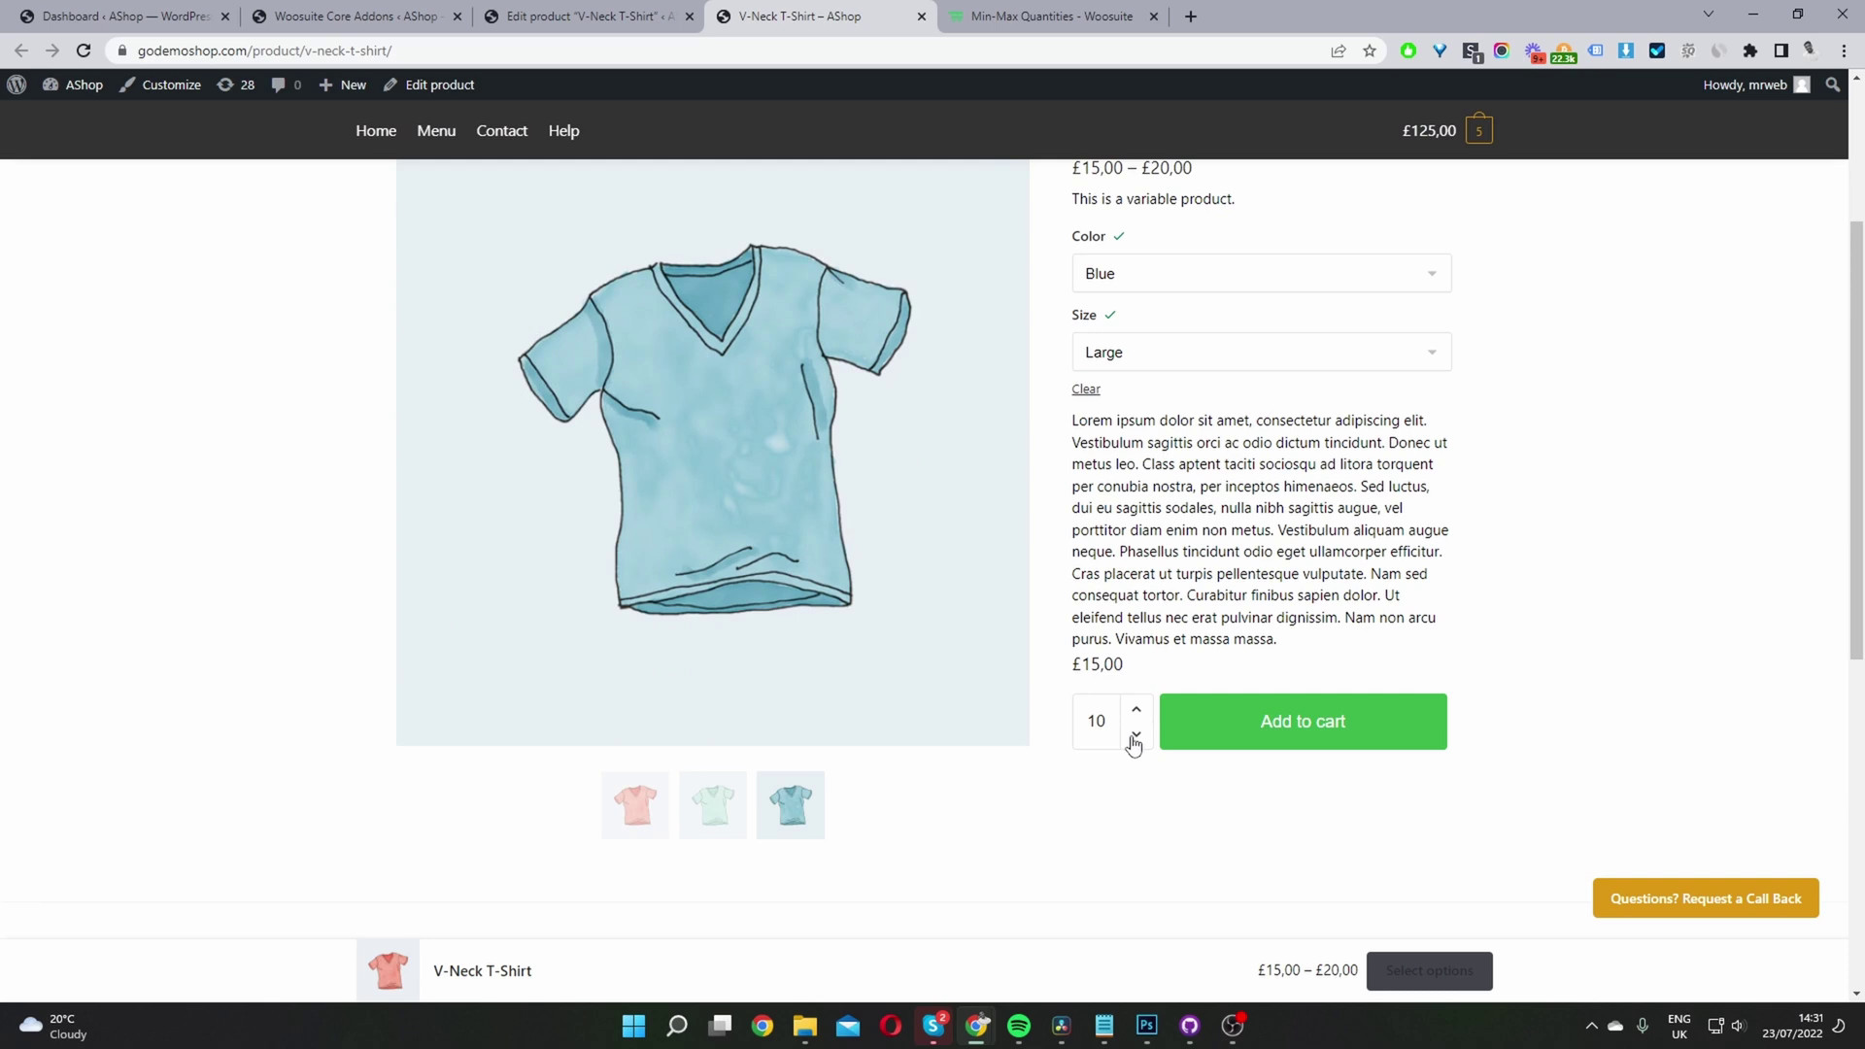
# Switch to Red in Large and test changing the order quantity.
pyautogui.click(1175, 275)
pyautogui.click(1158, 359)
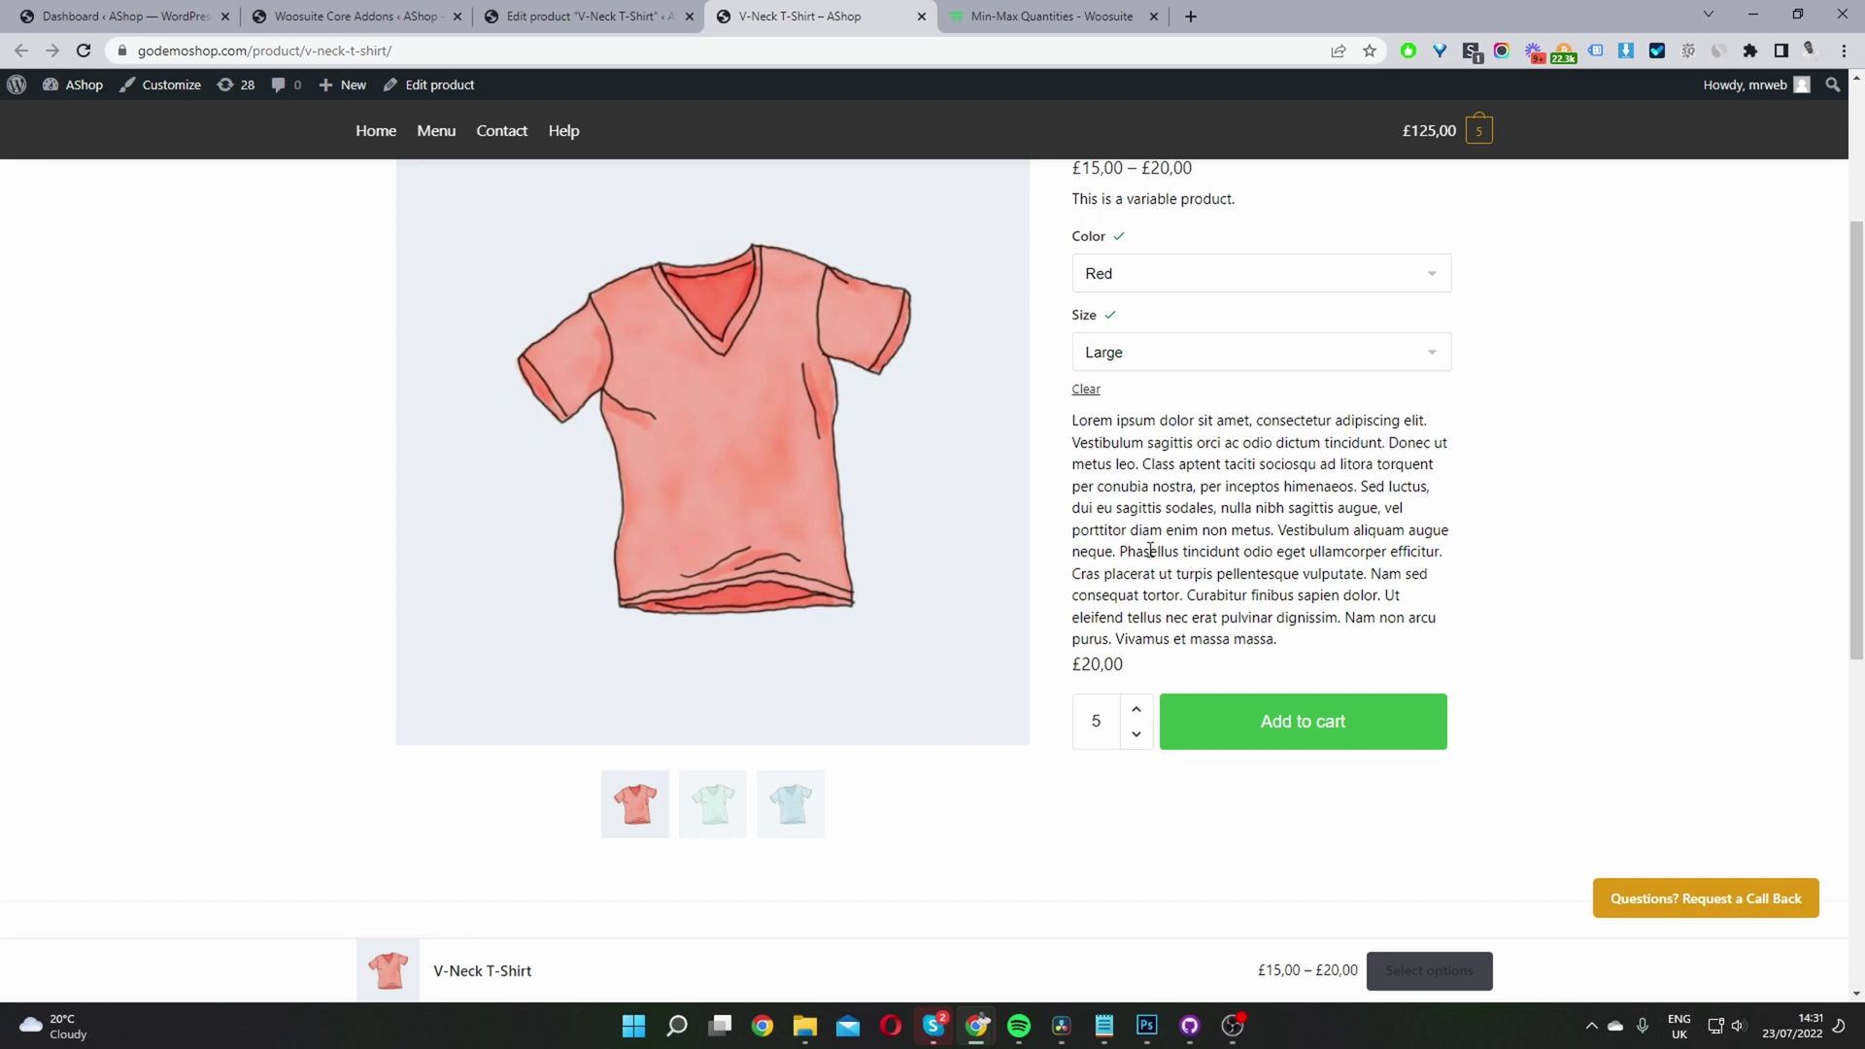
pyautogui.click(1120, 353)
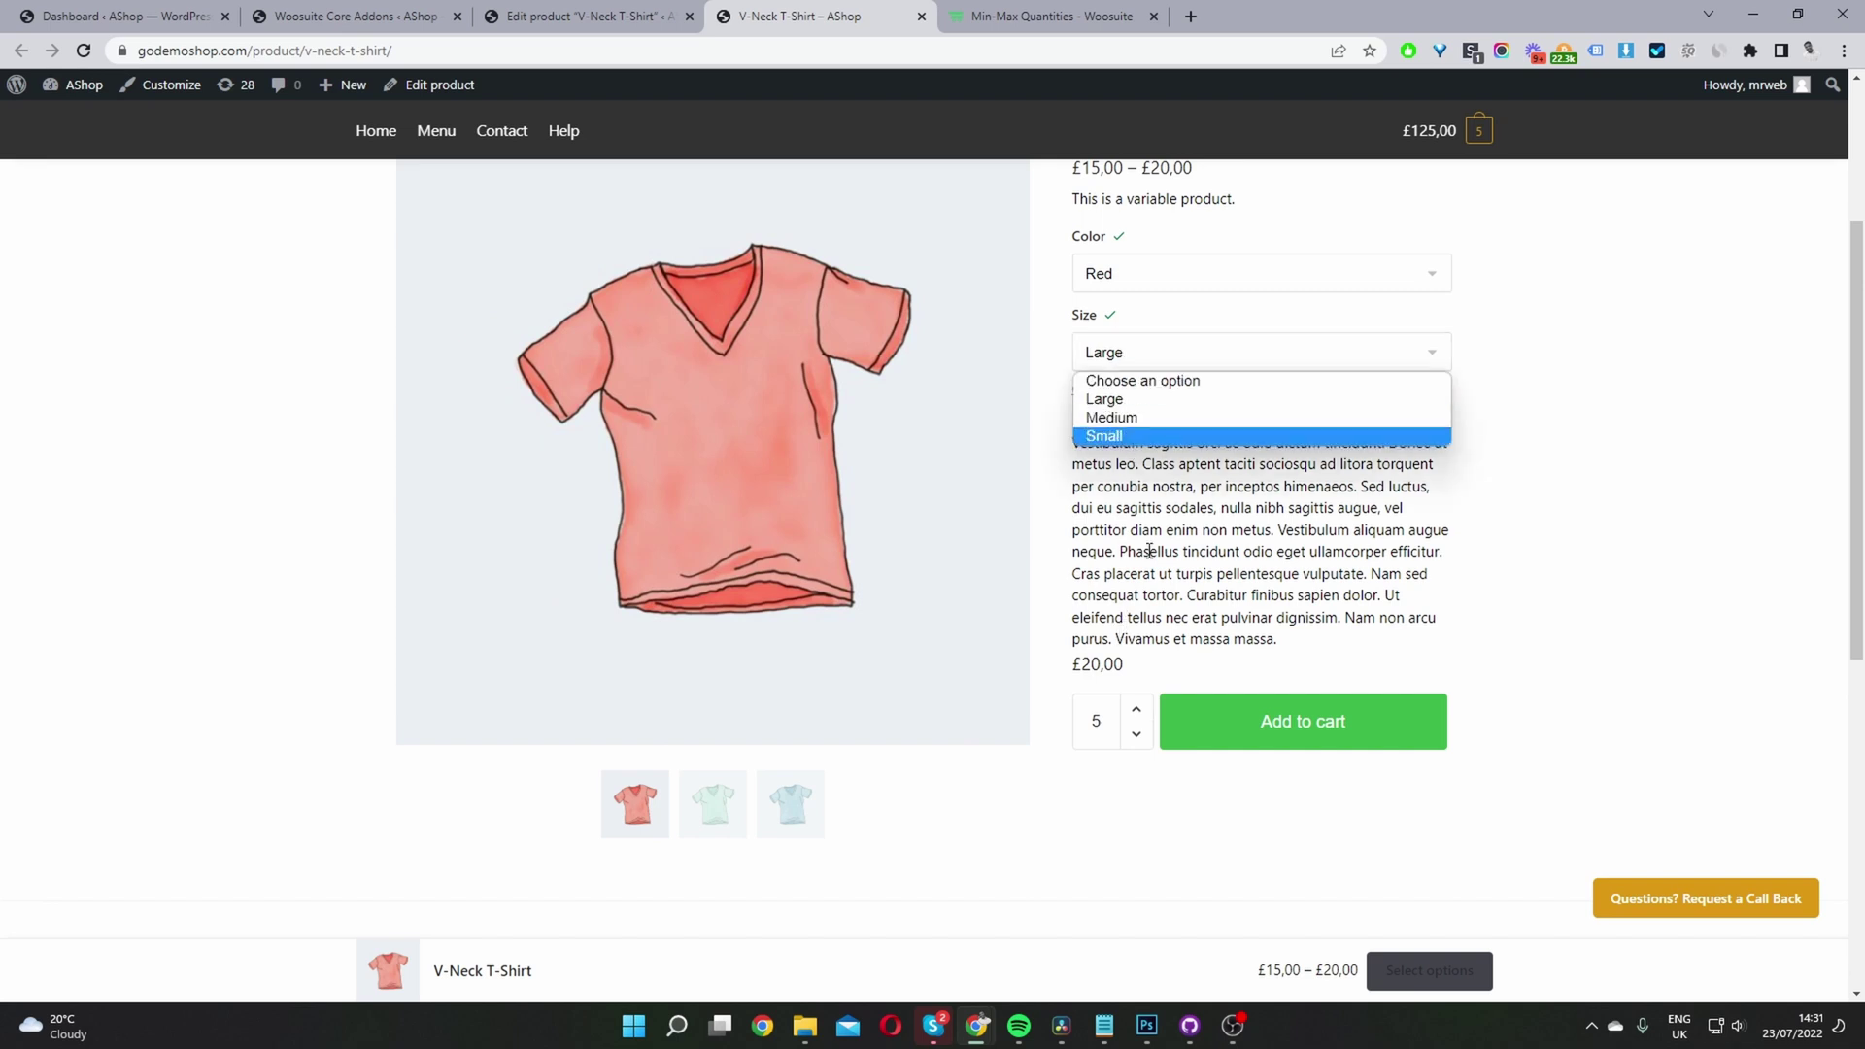
pyautogui.click(1095, 700)
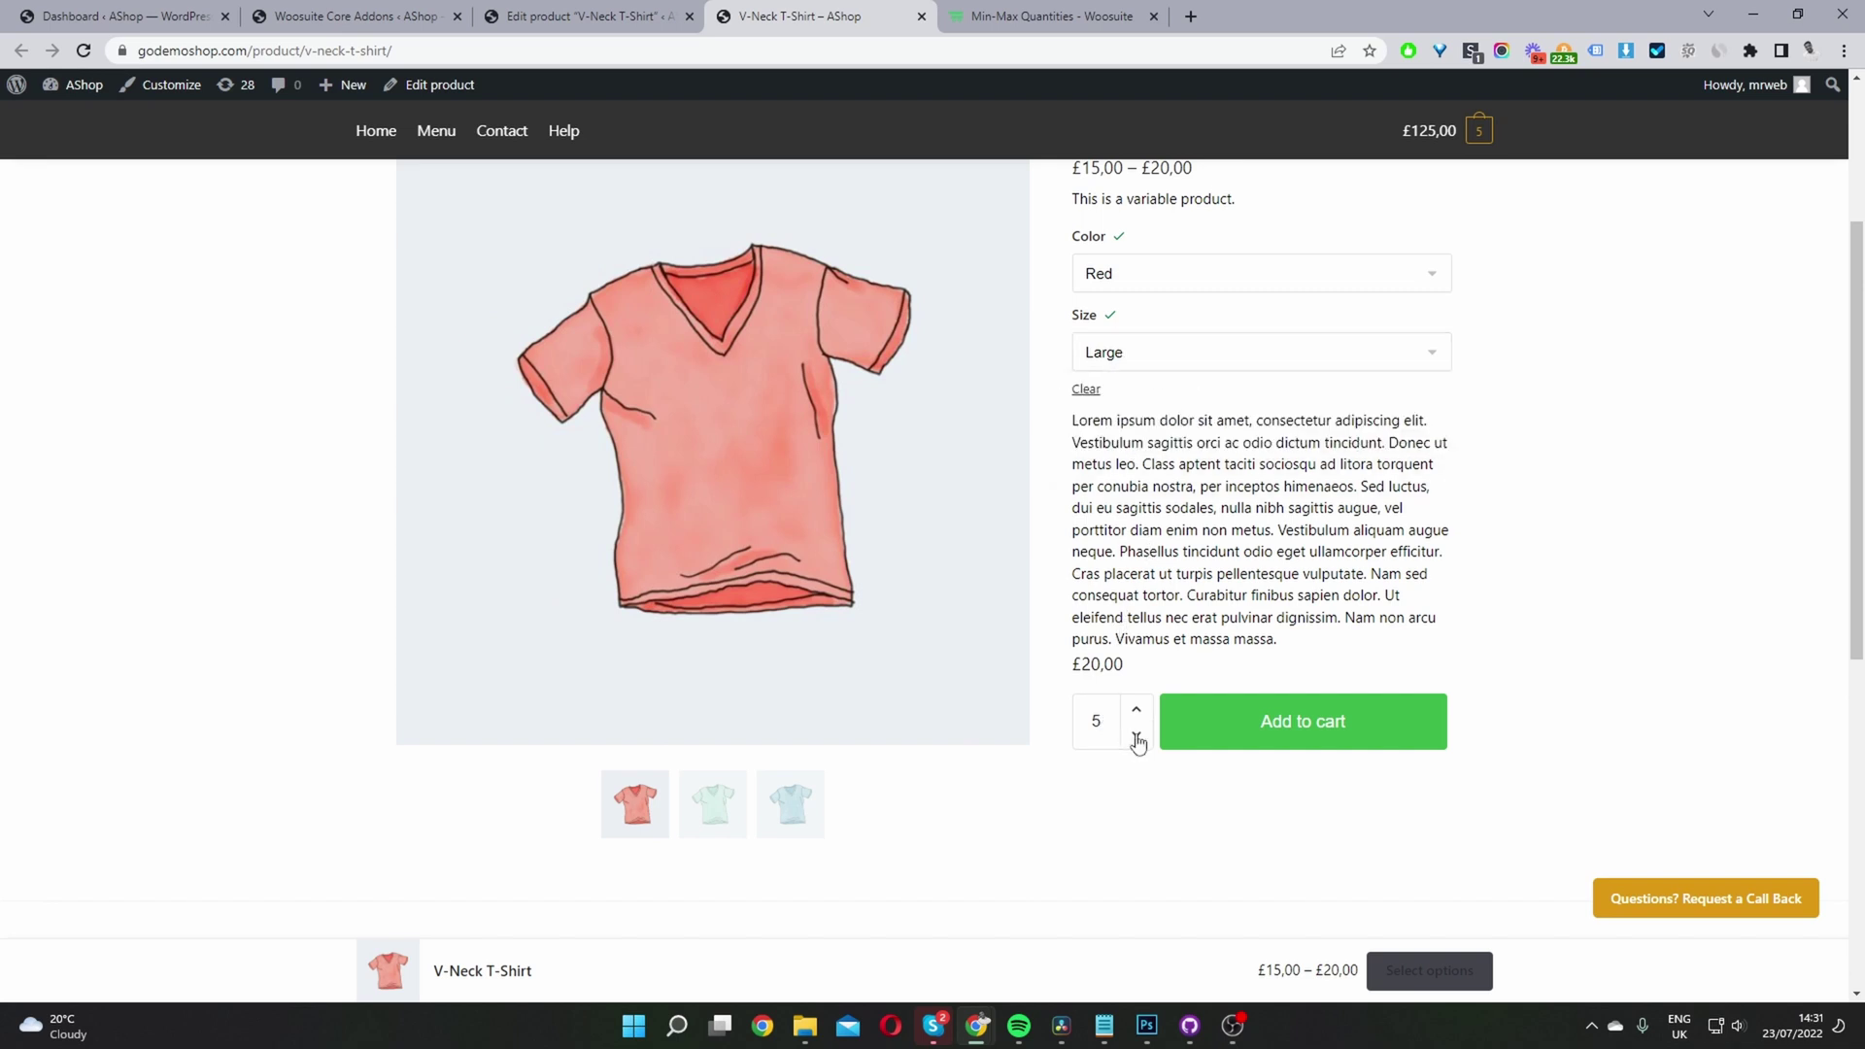
pyautogui.click(1136, 709)
# Try Green, then Blue again, and go back to the product editor.
pyautogui.click(1119, 276)
pyautogui.click(1133, 340)
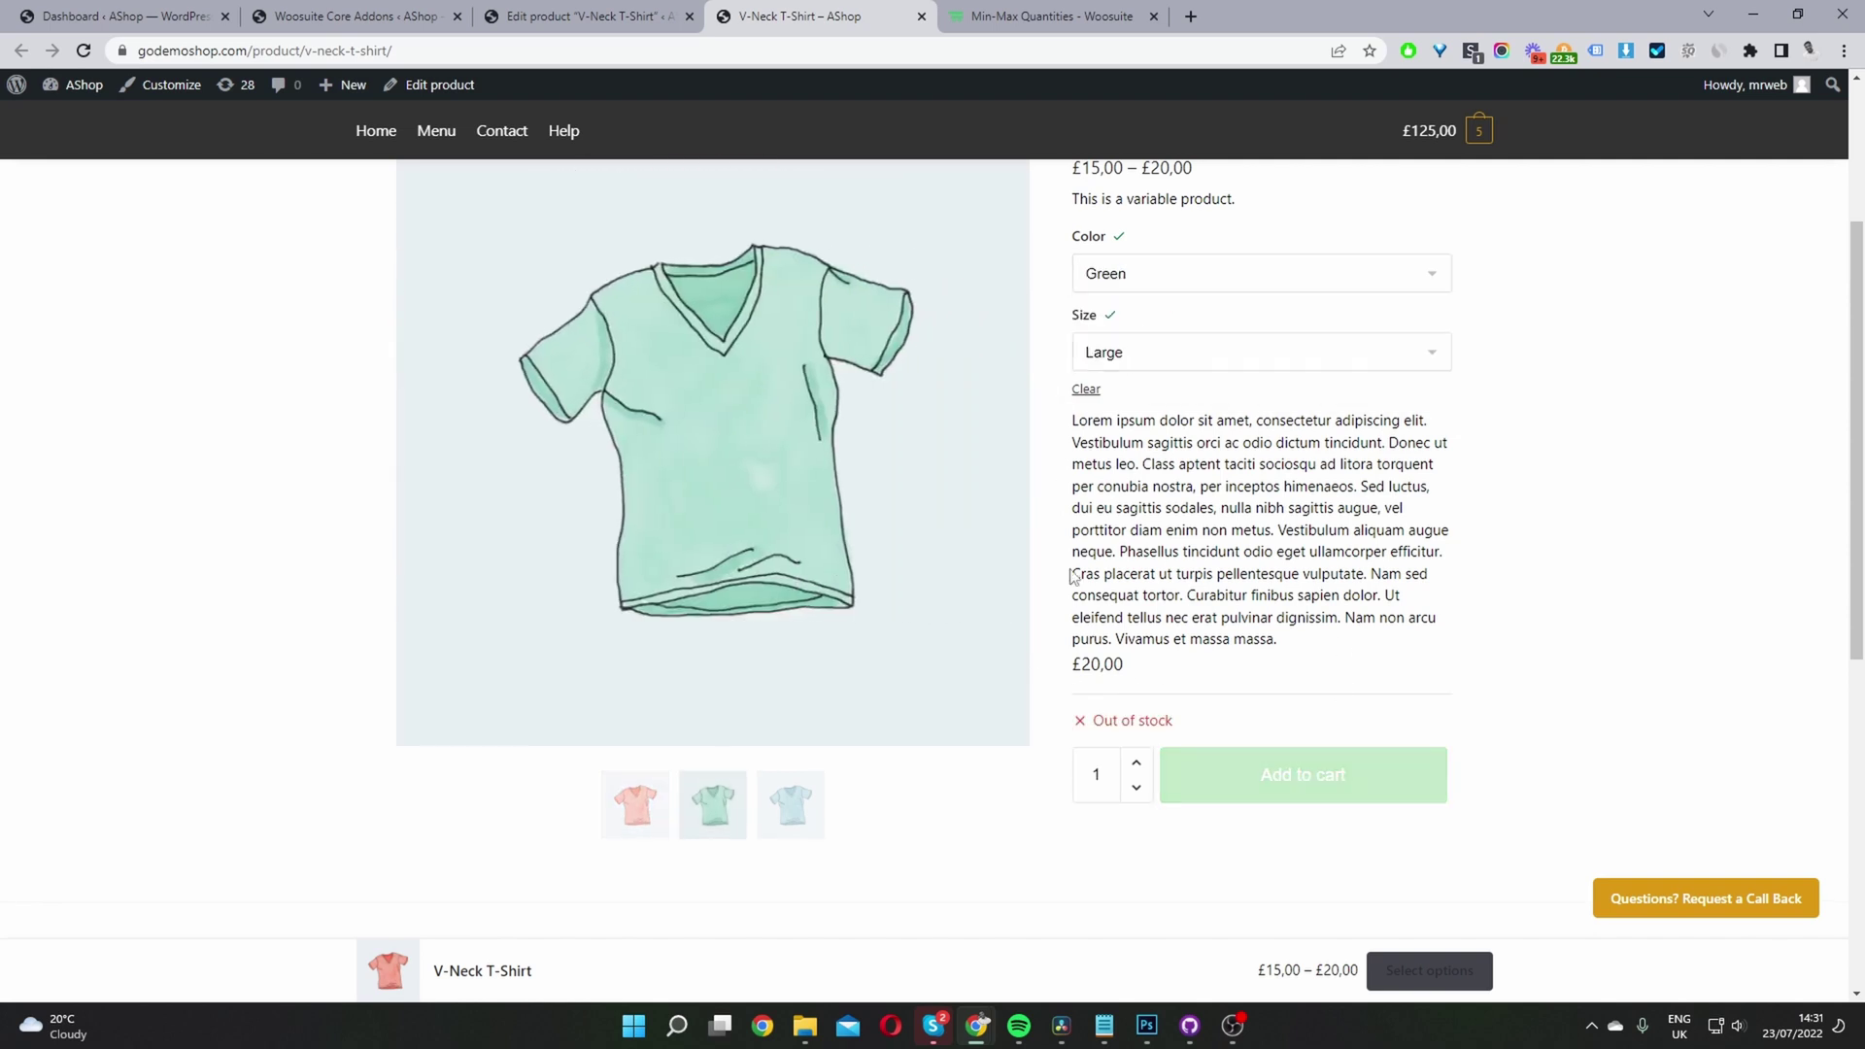
pyautogui.click(1124, 275)
pyautogui.click(1133, 320)
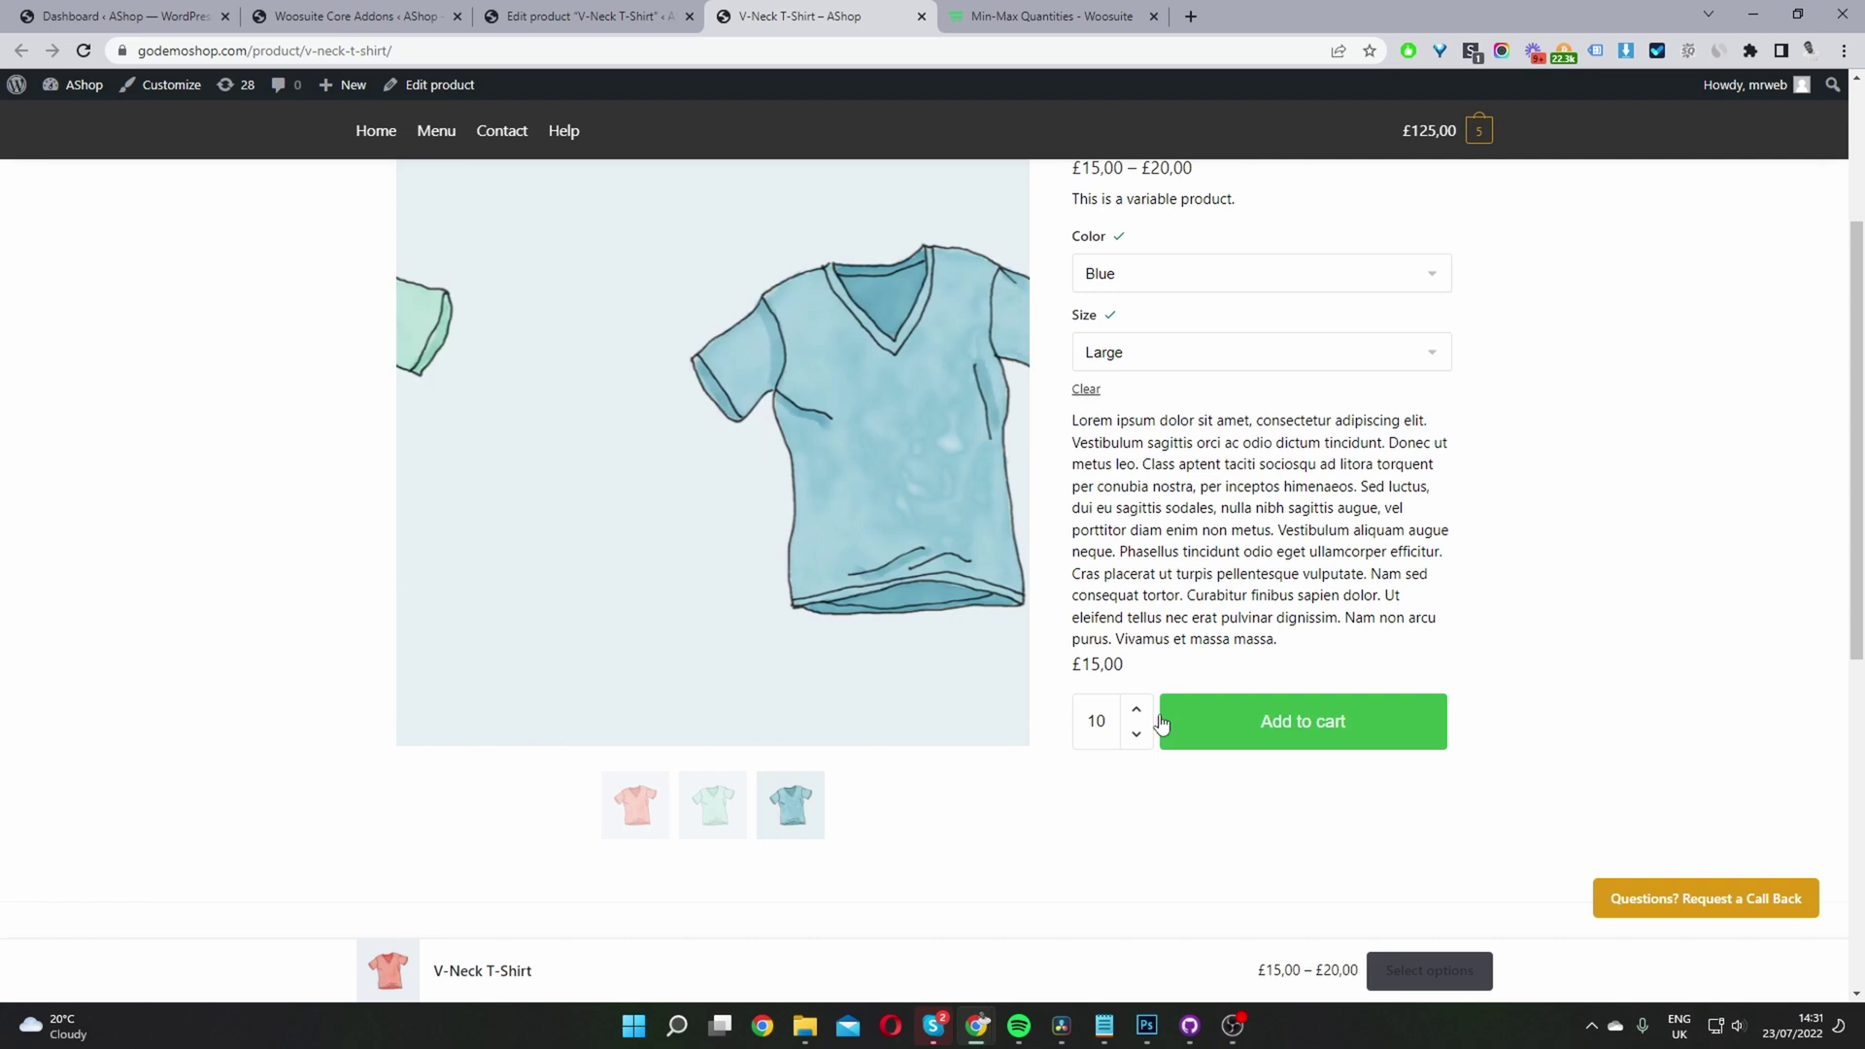
pyautogui.click(589, 16)
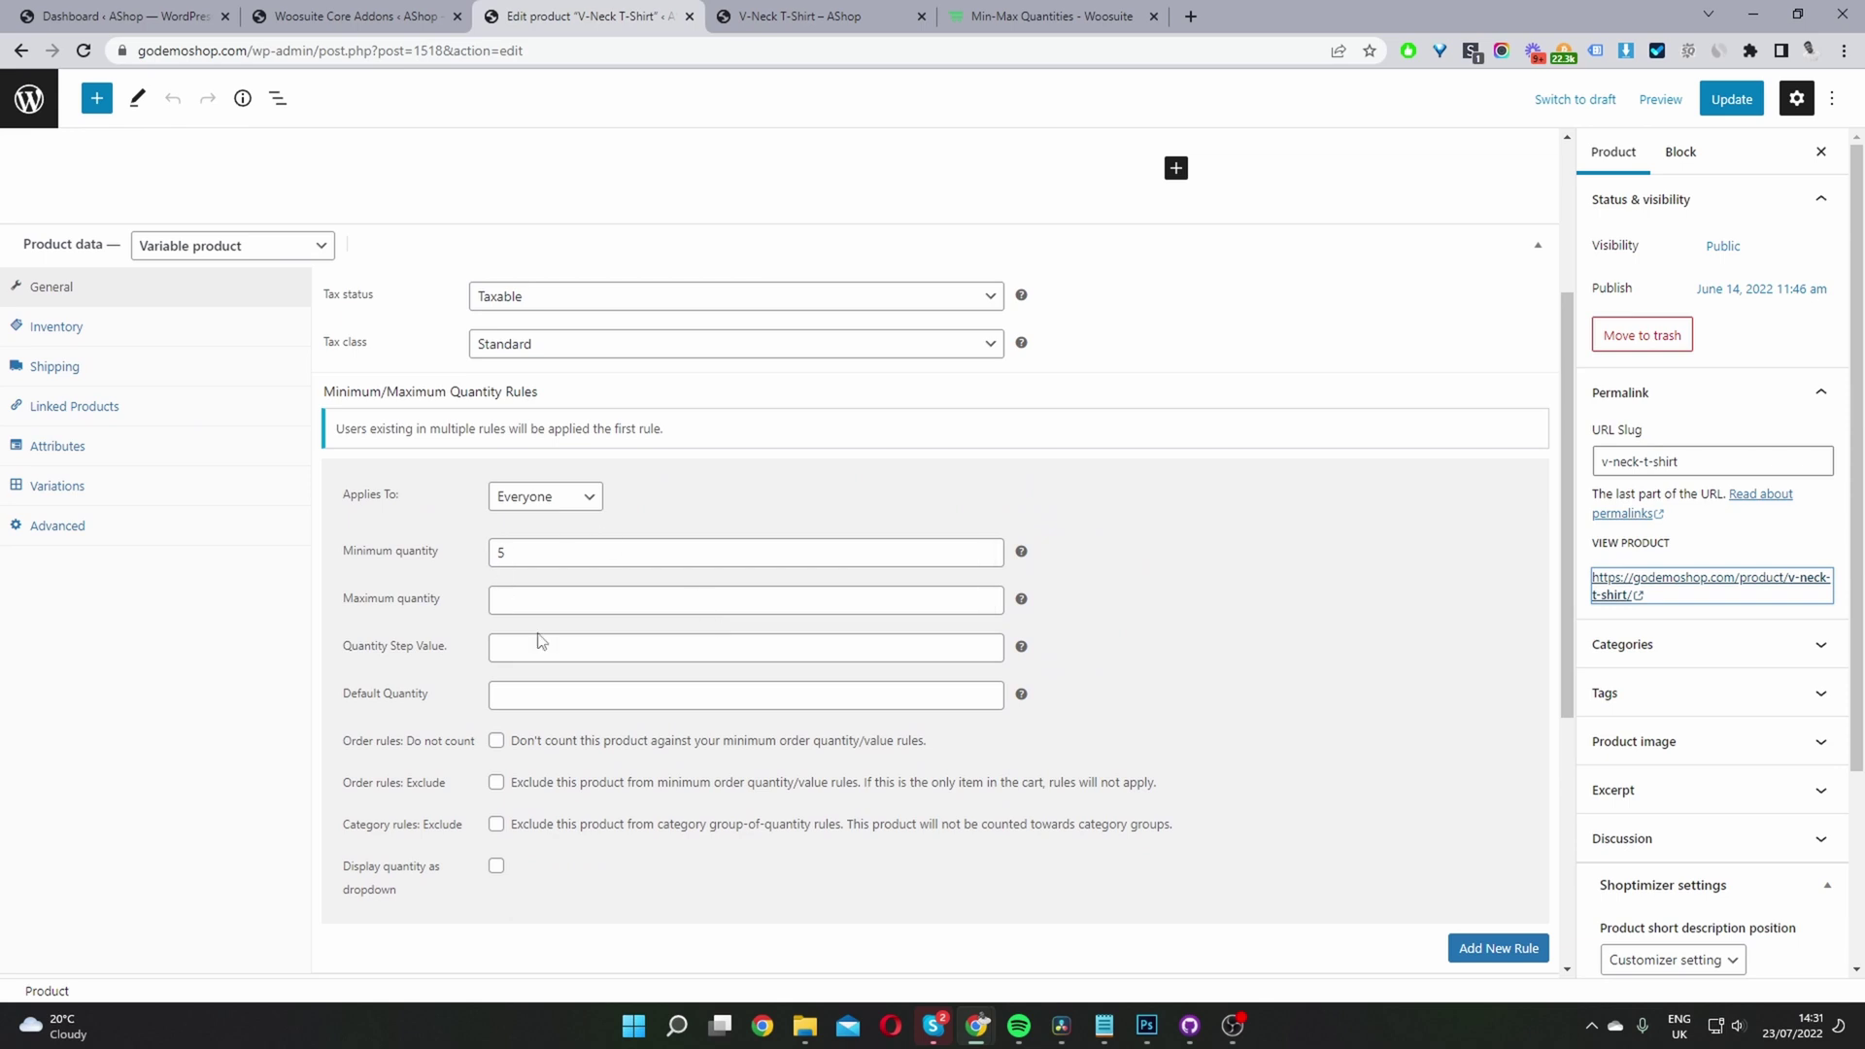
# In Variations, collapse Green and expand the #1534 Blue variation's settings.
pyautogui.click(51, 487)
pyautogui.click(604, 404)
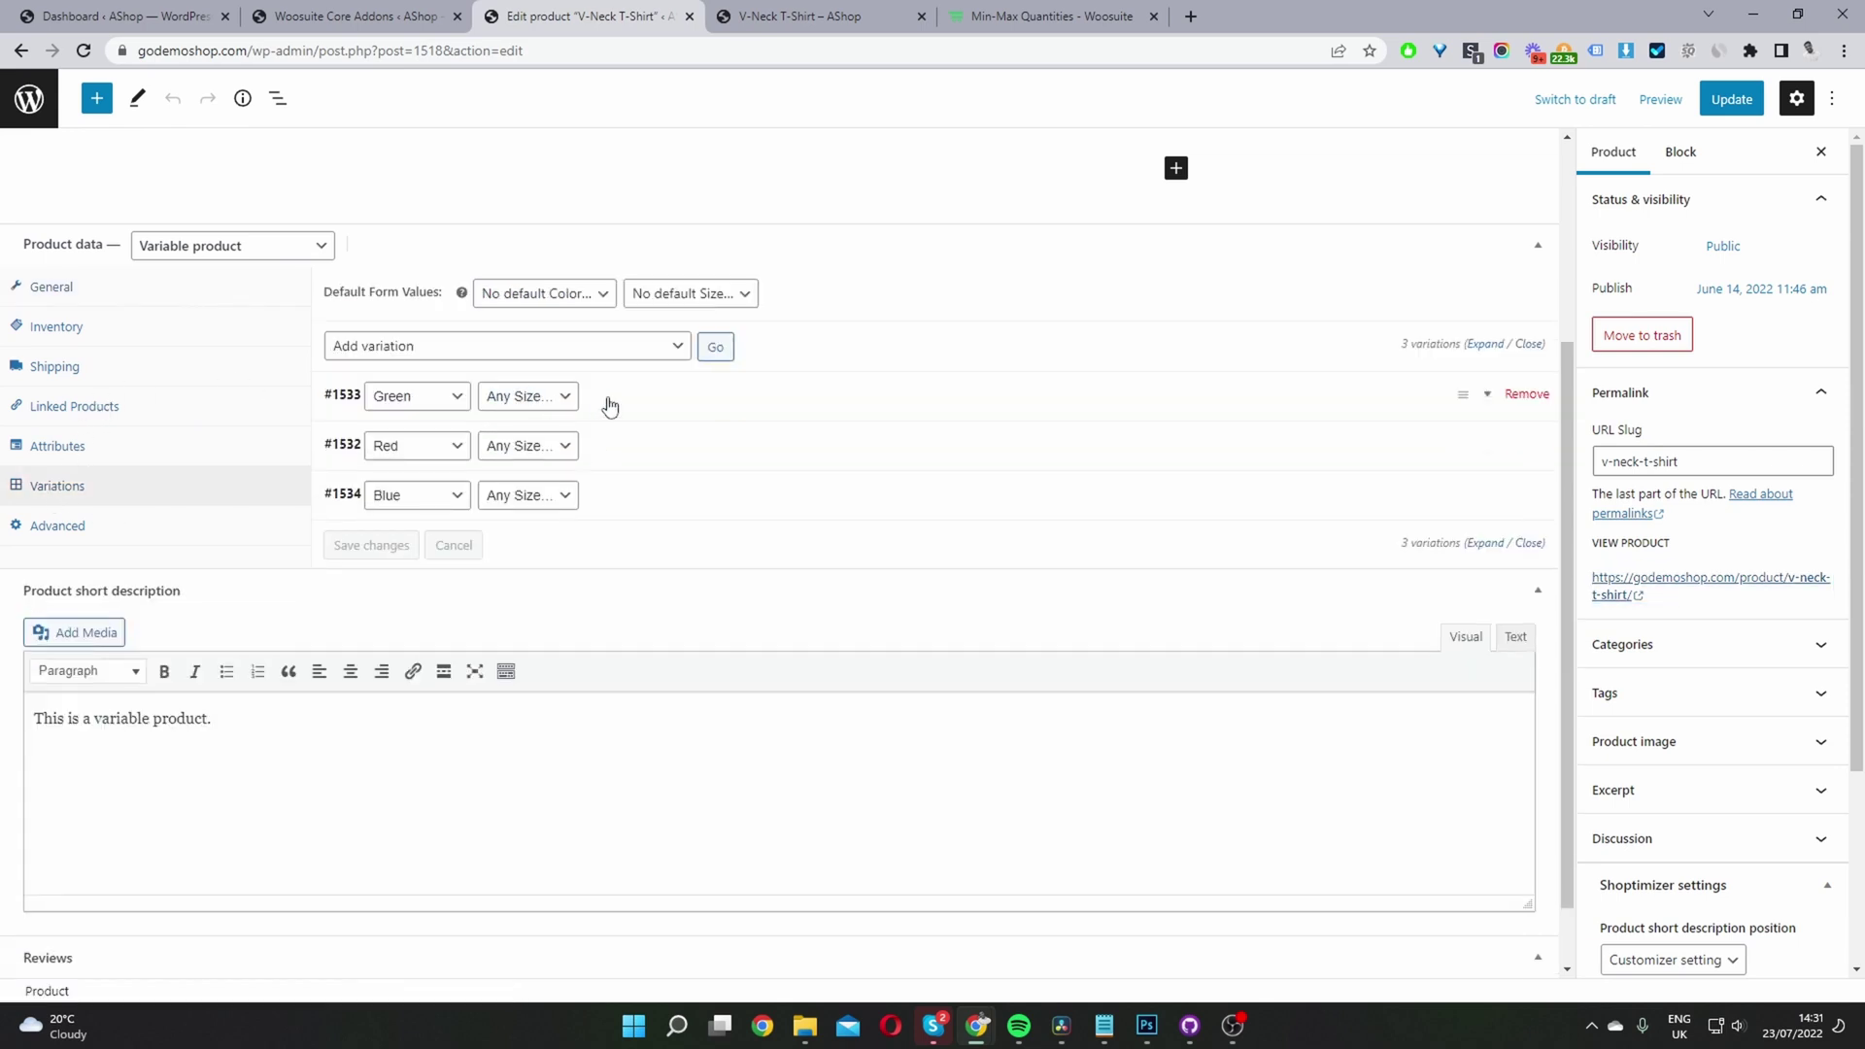
pyautogui.click(638, 505)
pyautogui.scroll(-5, 854, 545)
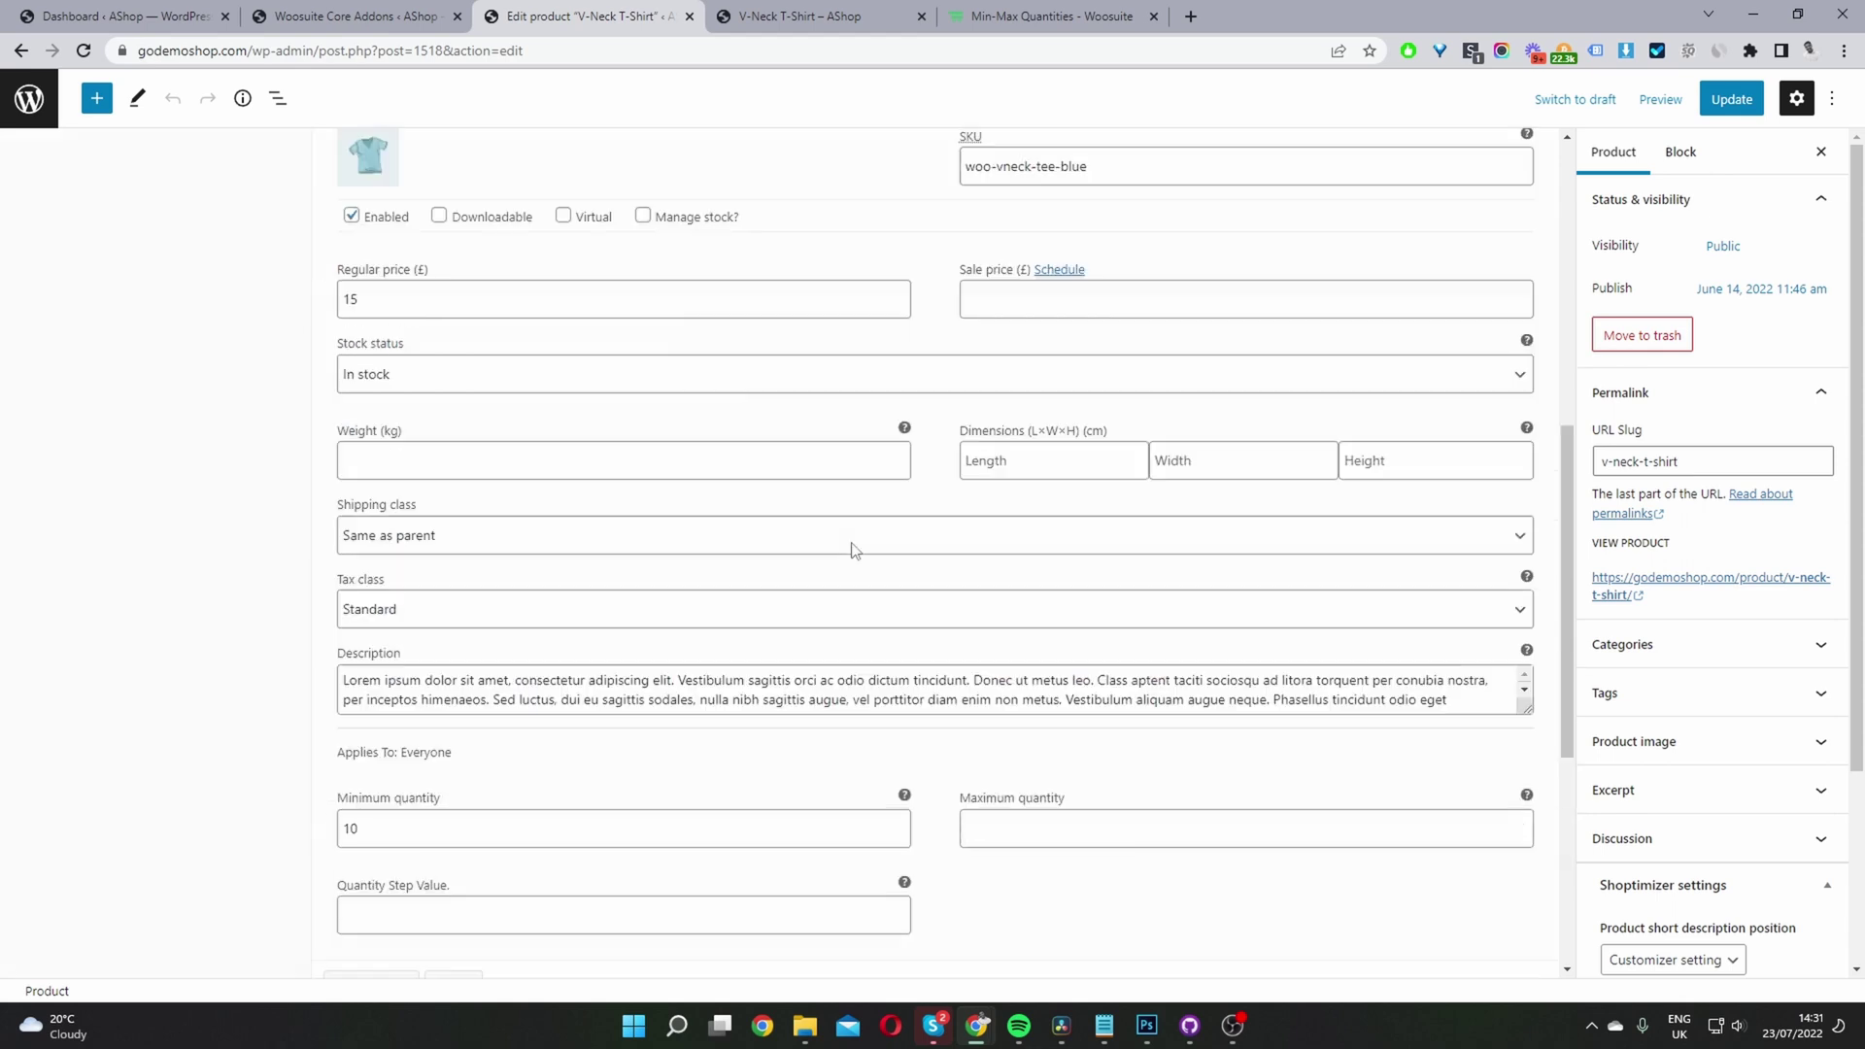
pyautogui.scroll(-3, 854, 545)
pyautogui.scroll(3, 397, 216)
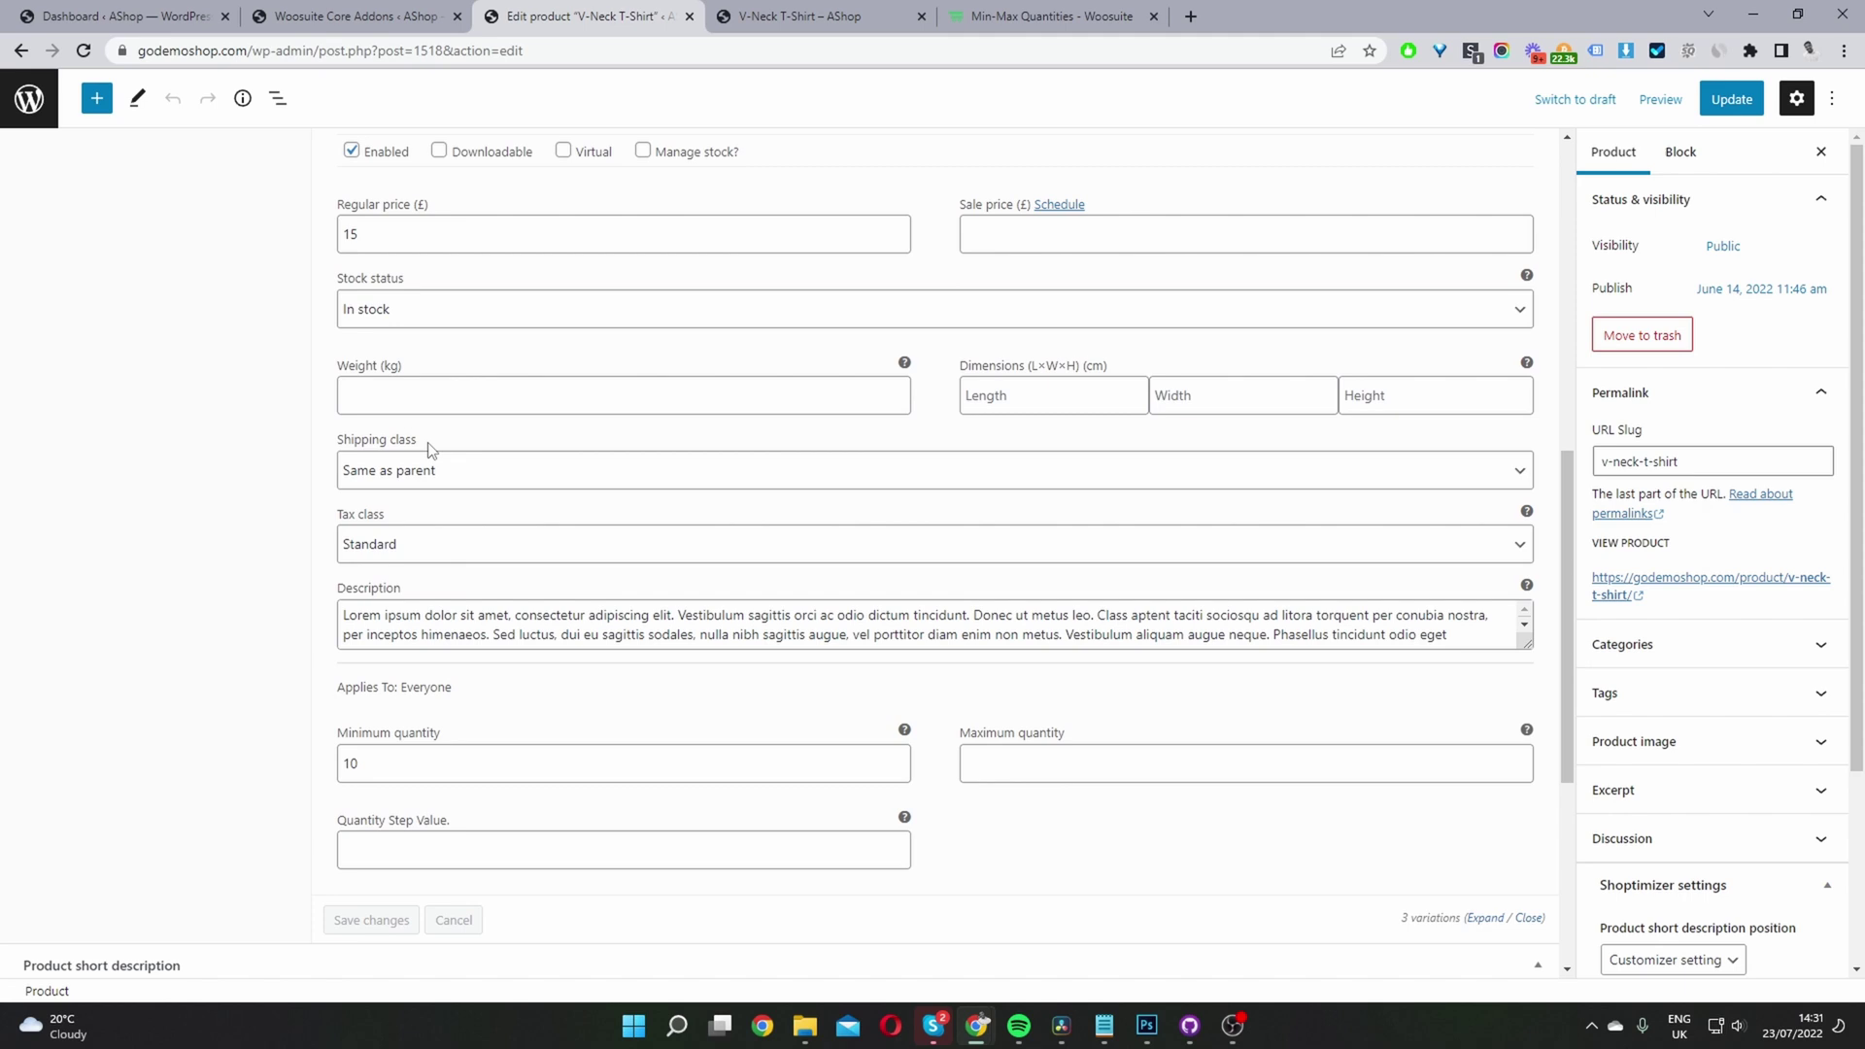
pyautogui.scroll(3, 431, 449)
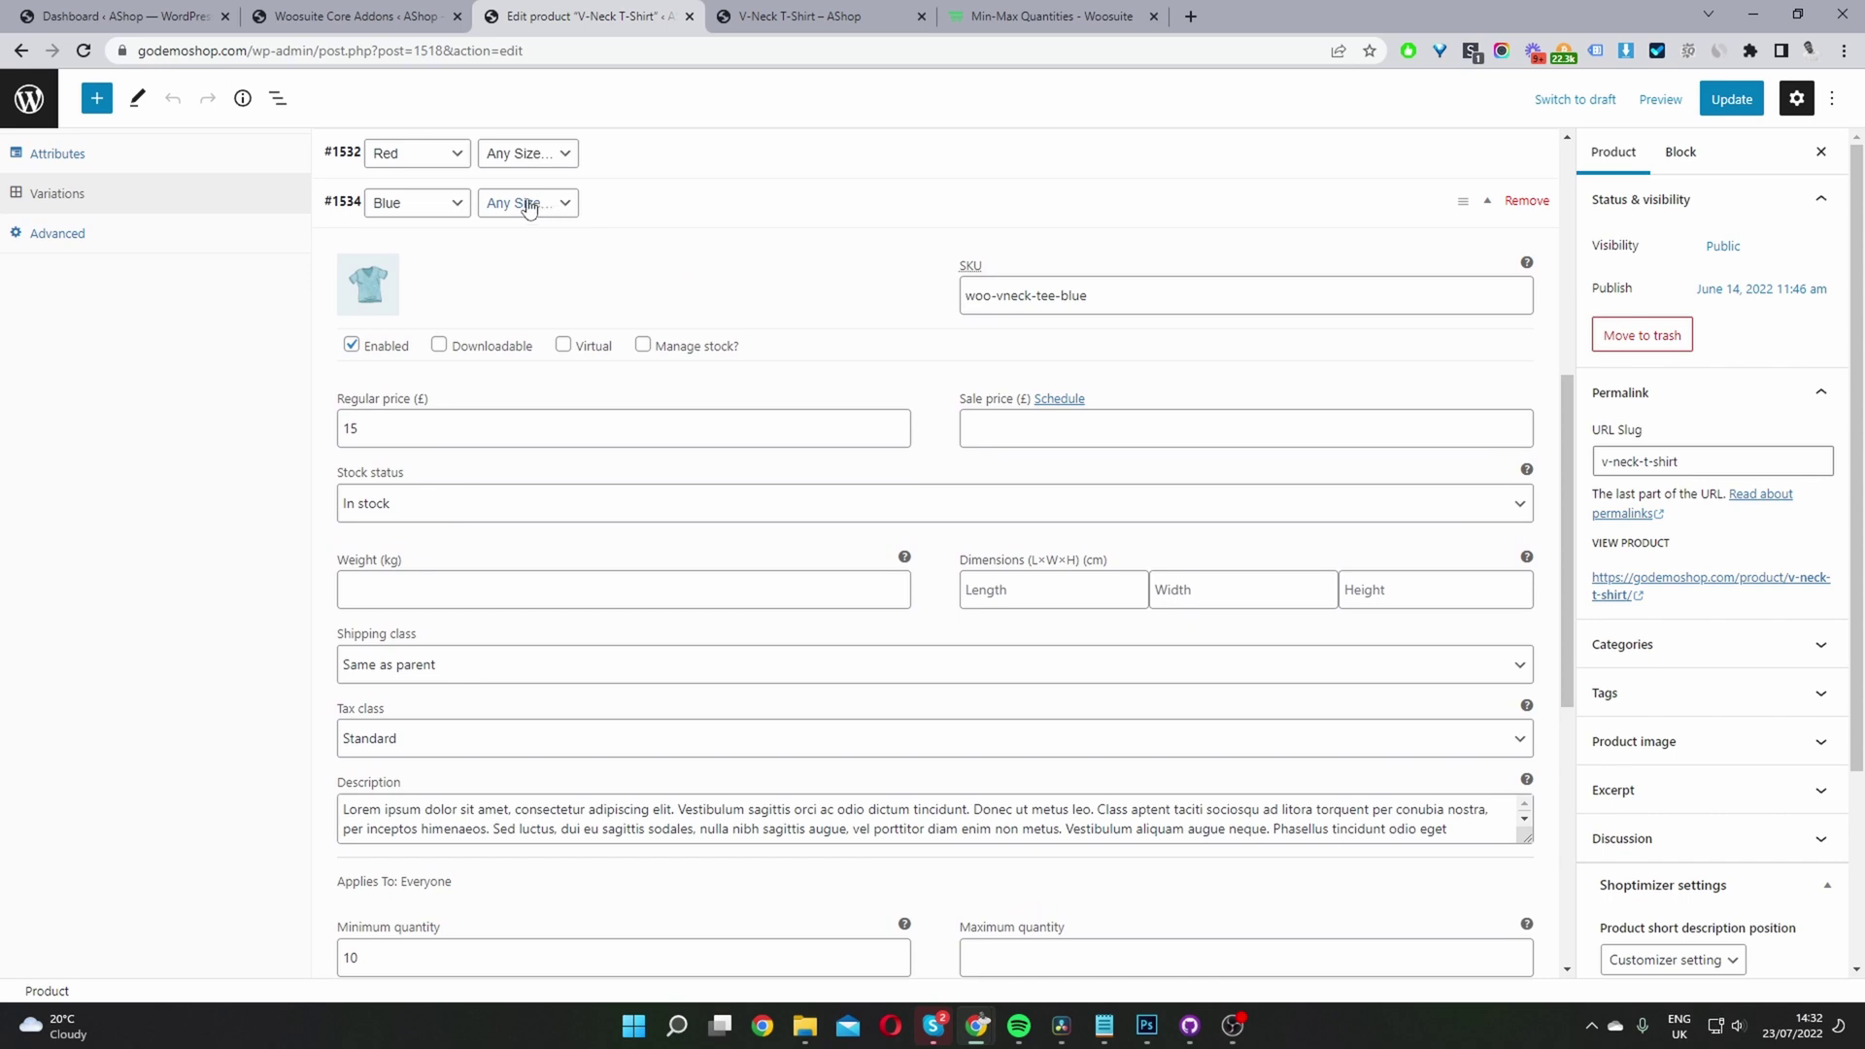
pyautogui.scroll(-5, 408, 490)
pyautogui.scroll(-1, 403, 486)
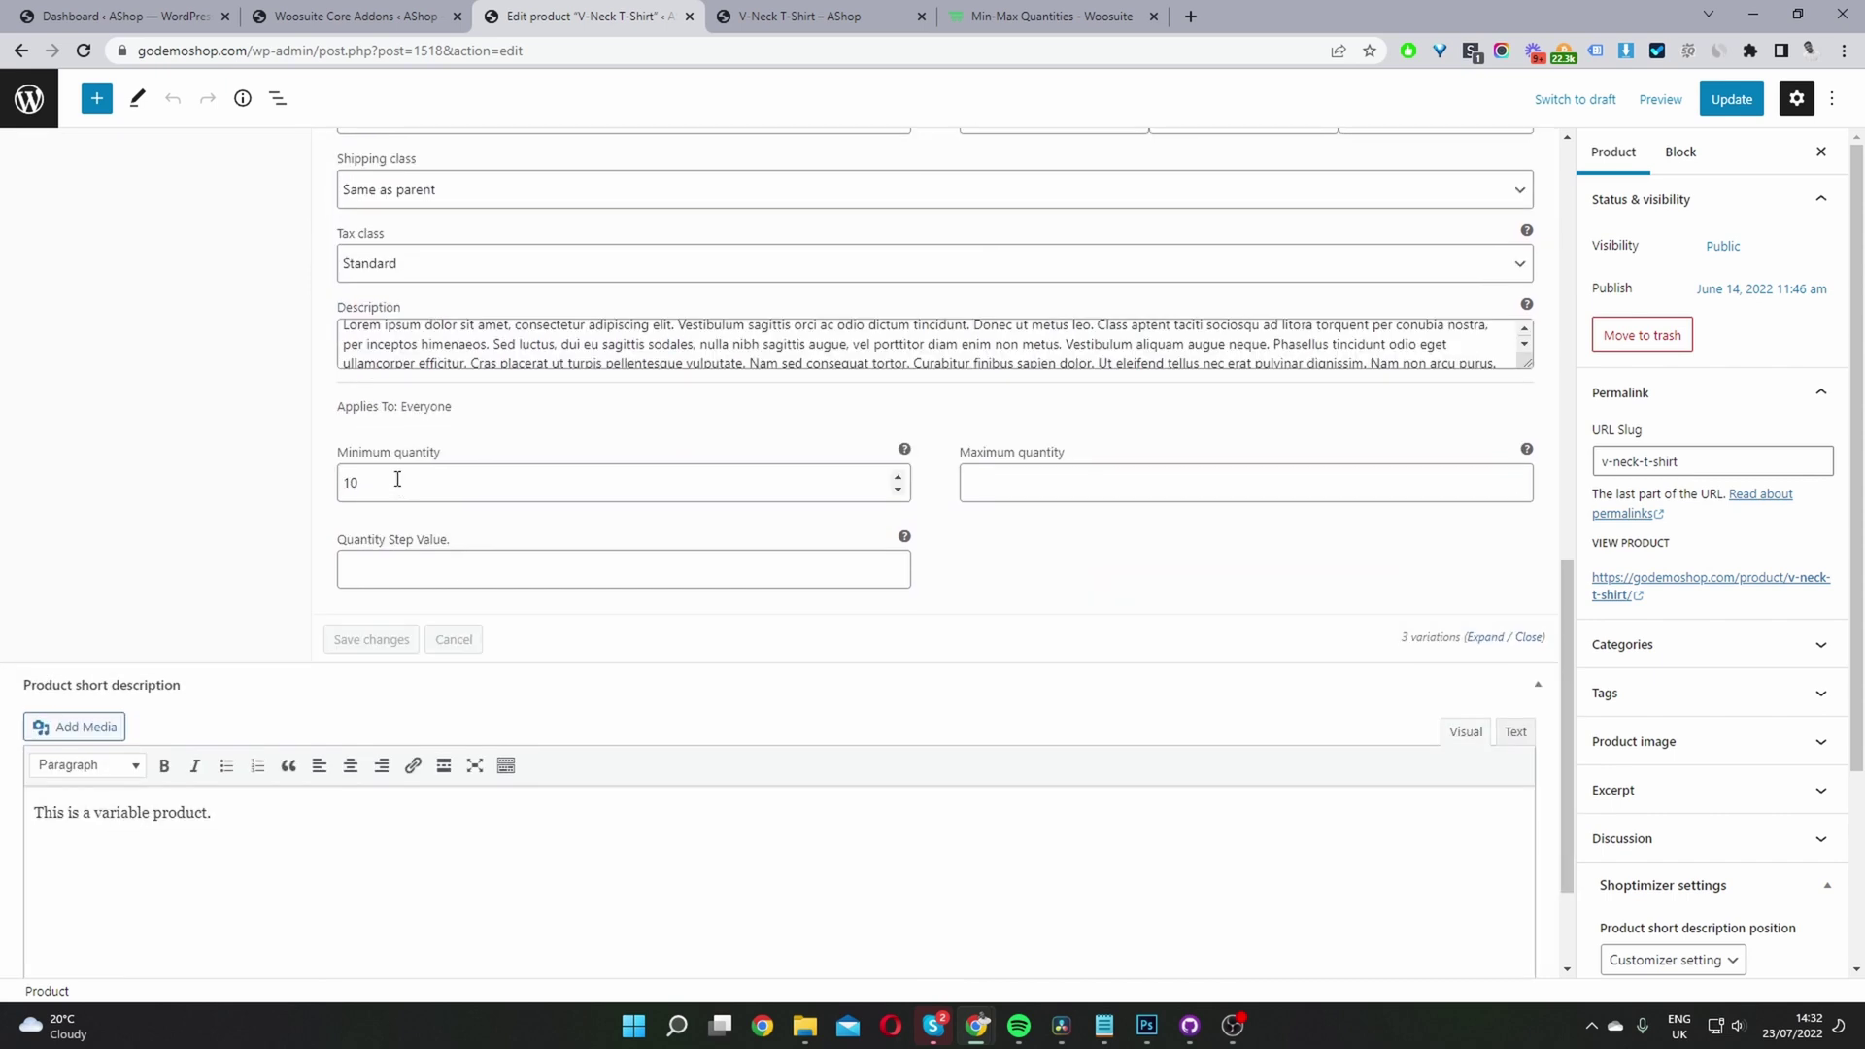
# Change the Blue variation's minimum quantity from 10 to 15 and update the product.
pyautogui.moveTo(382, 478); pyautogui.dragTo(316, 476)
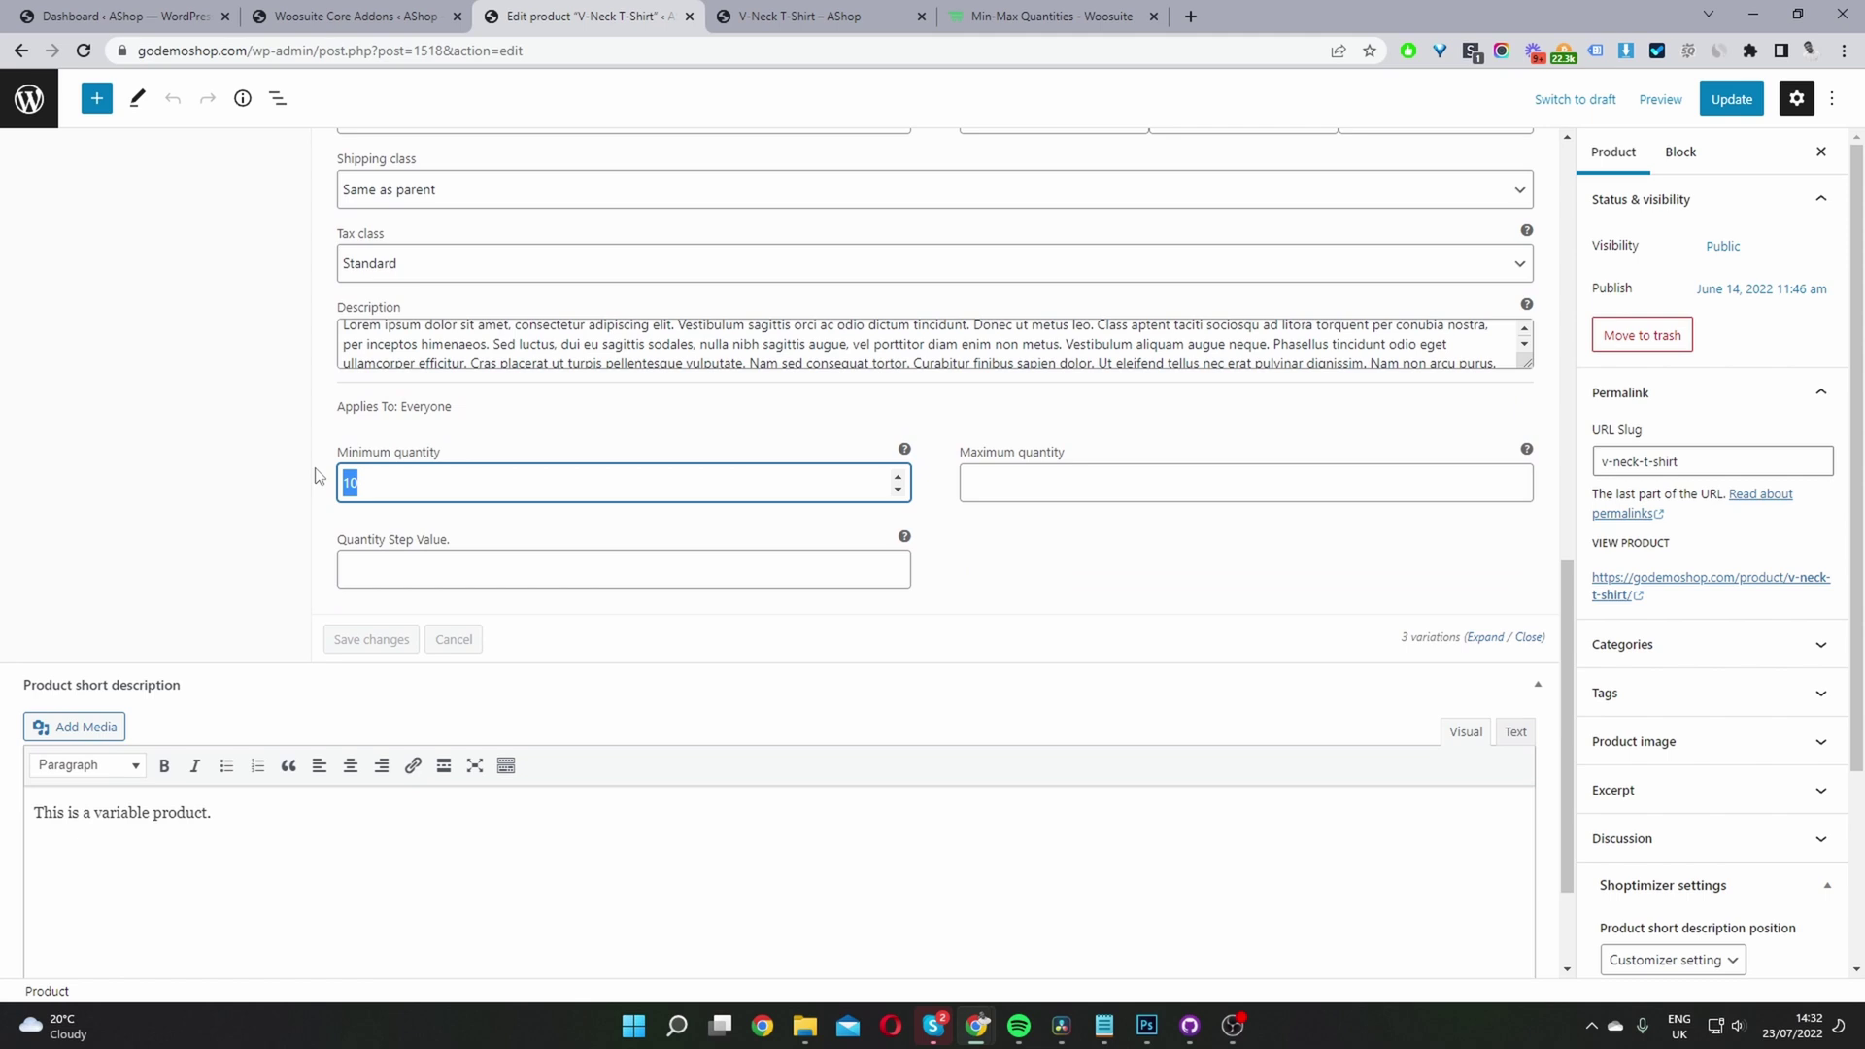
pyautogui.write('1')
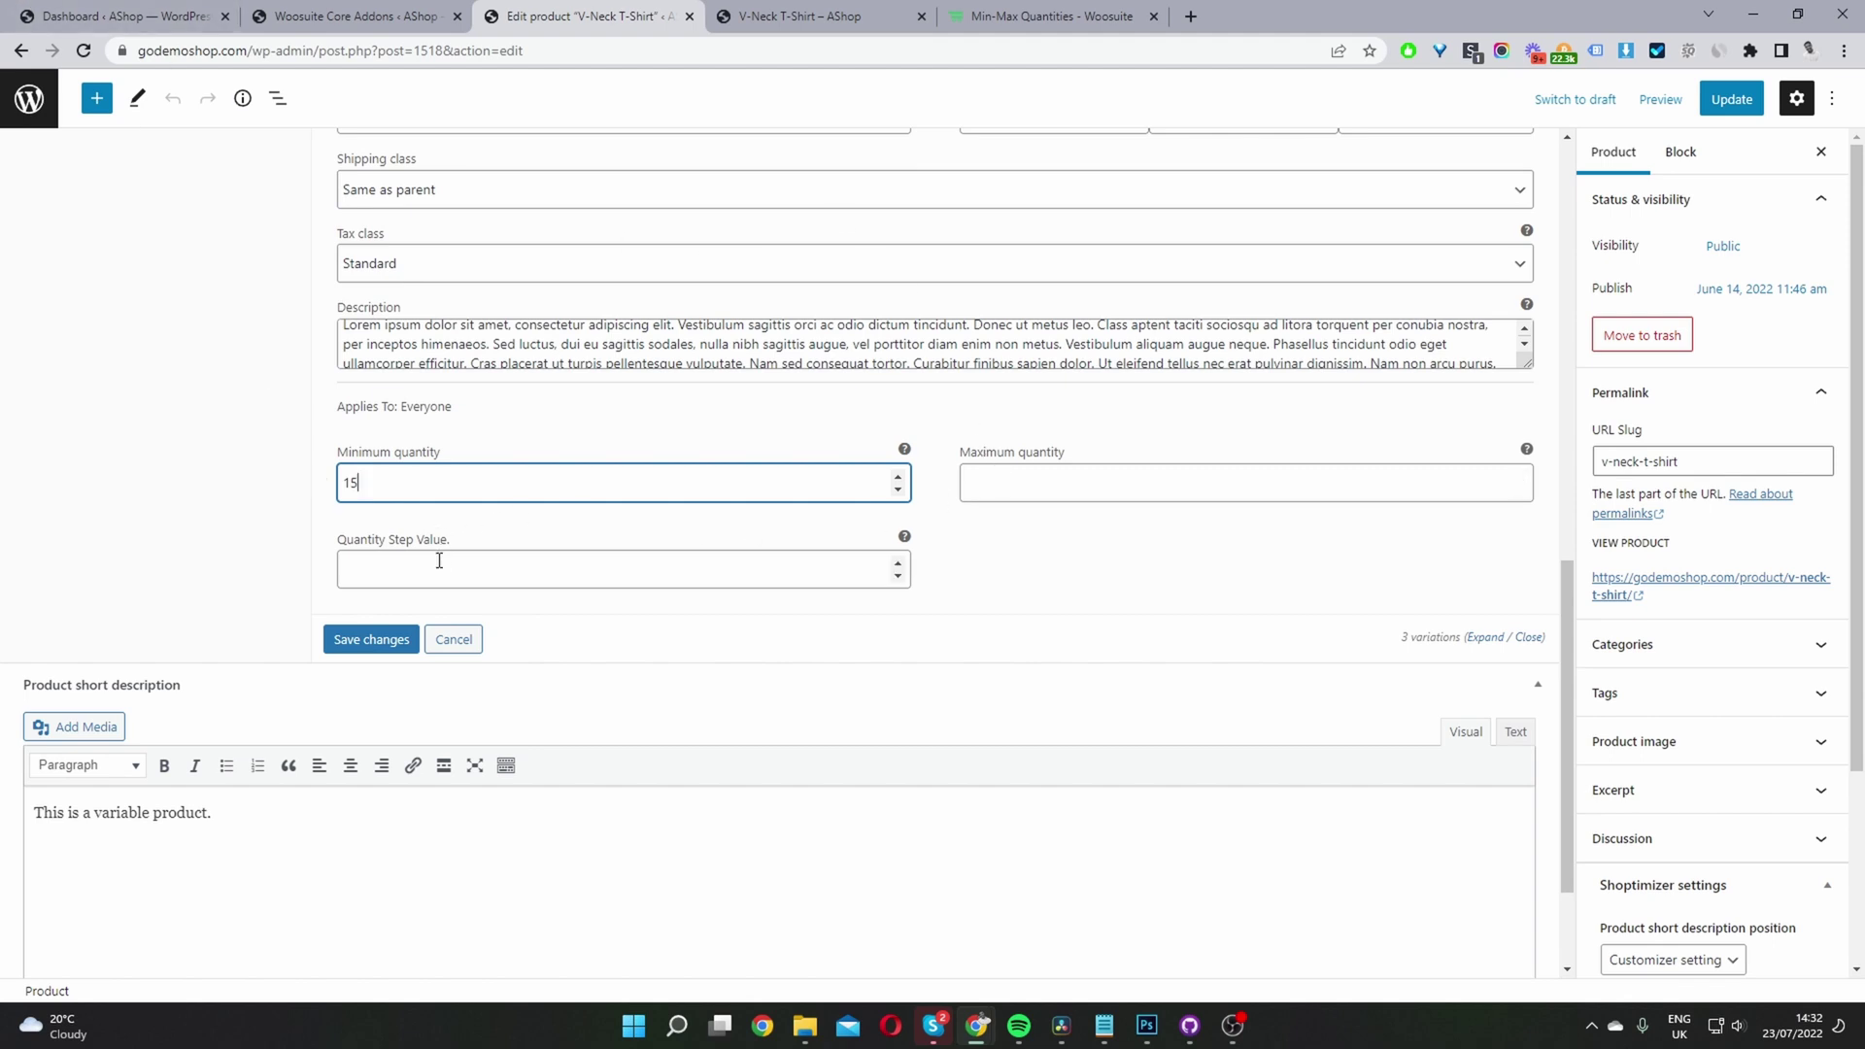
pyautogui.scroll(3, 439, 561)
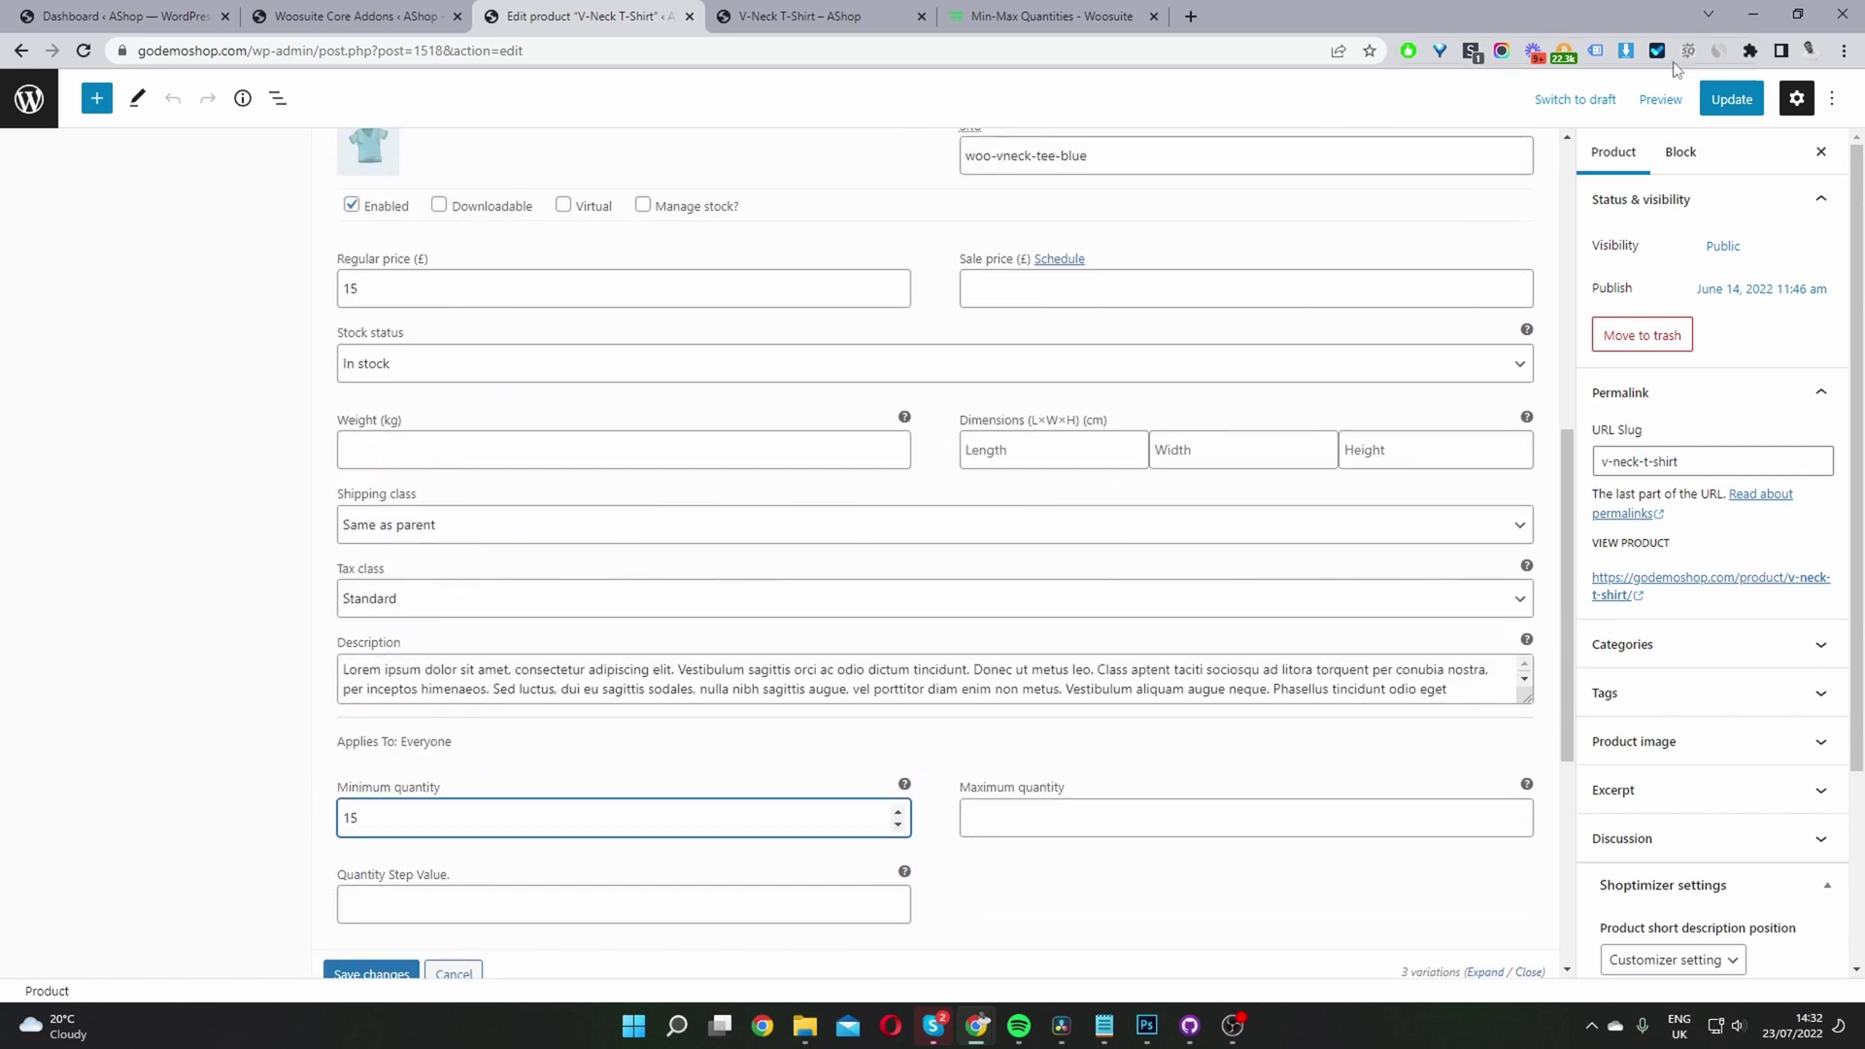
pyautogui.click(1722, 104)
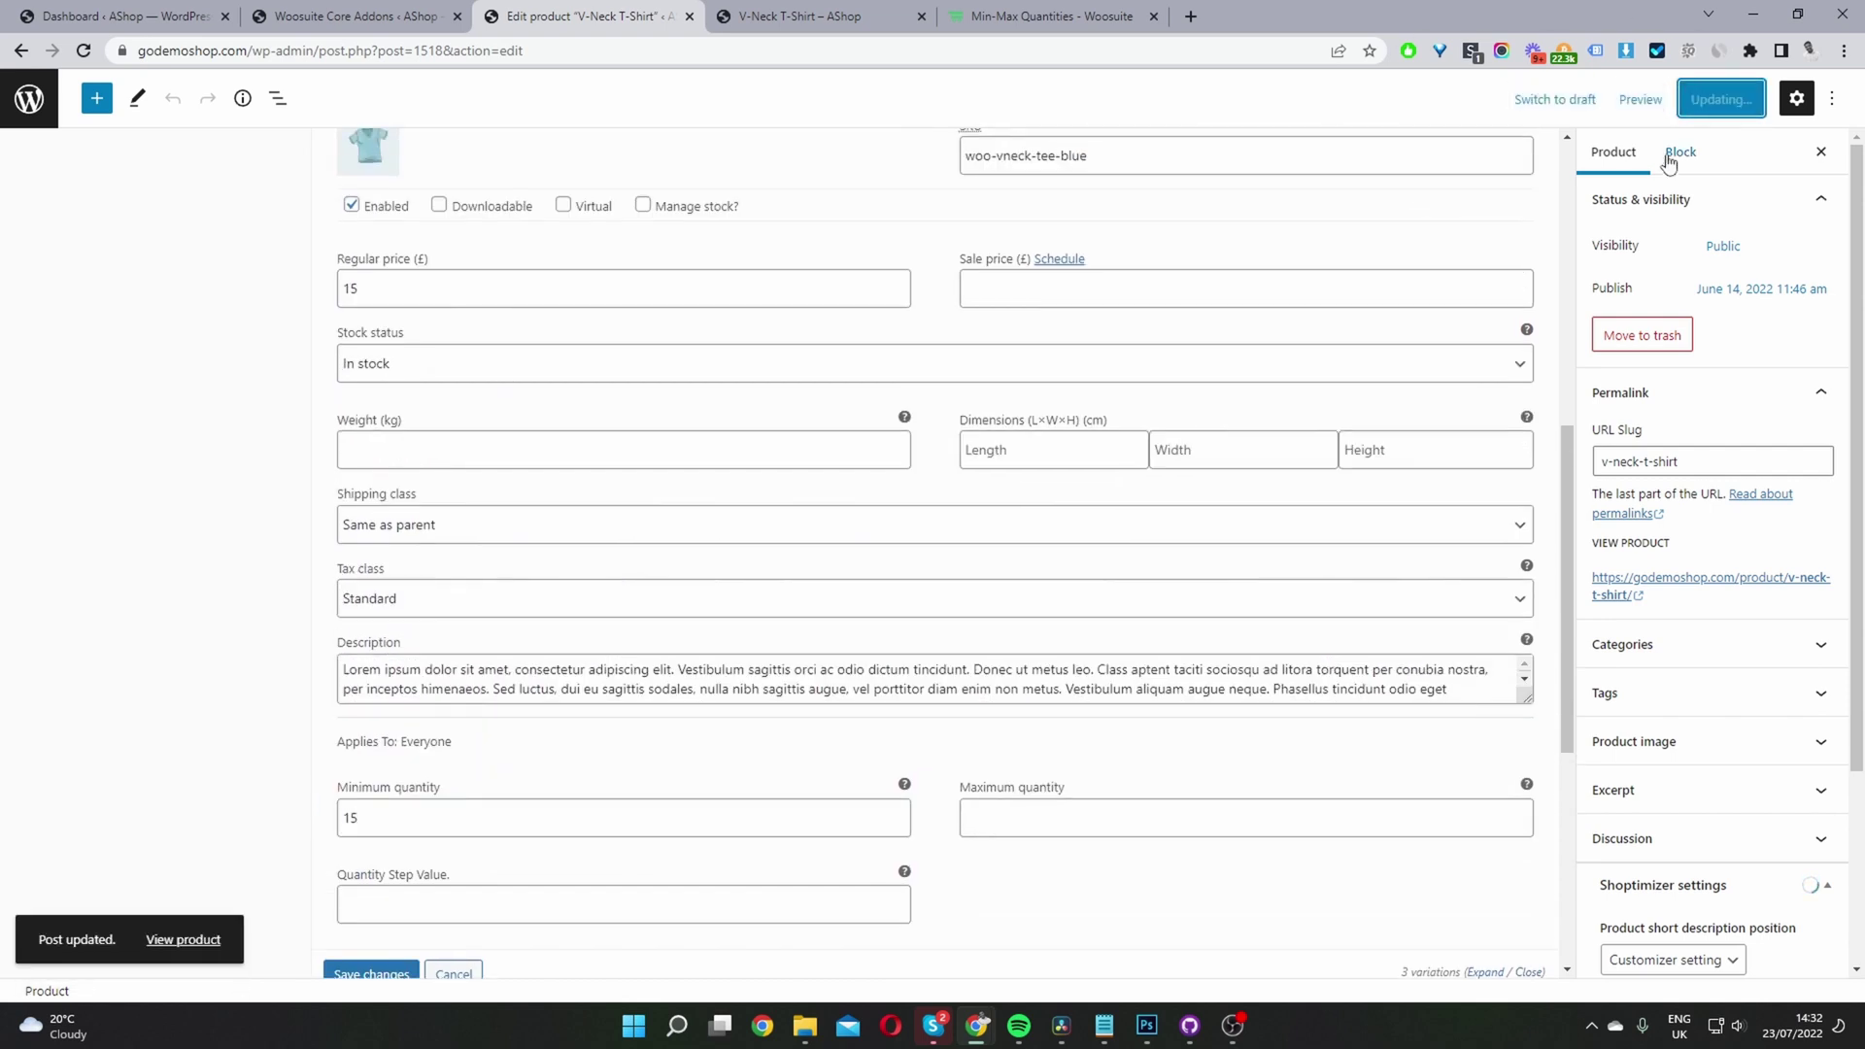
pyautogui.scroll(-1, 713, 410)
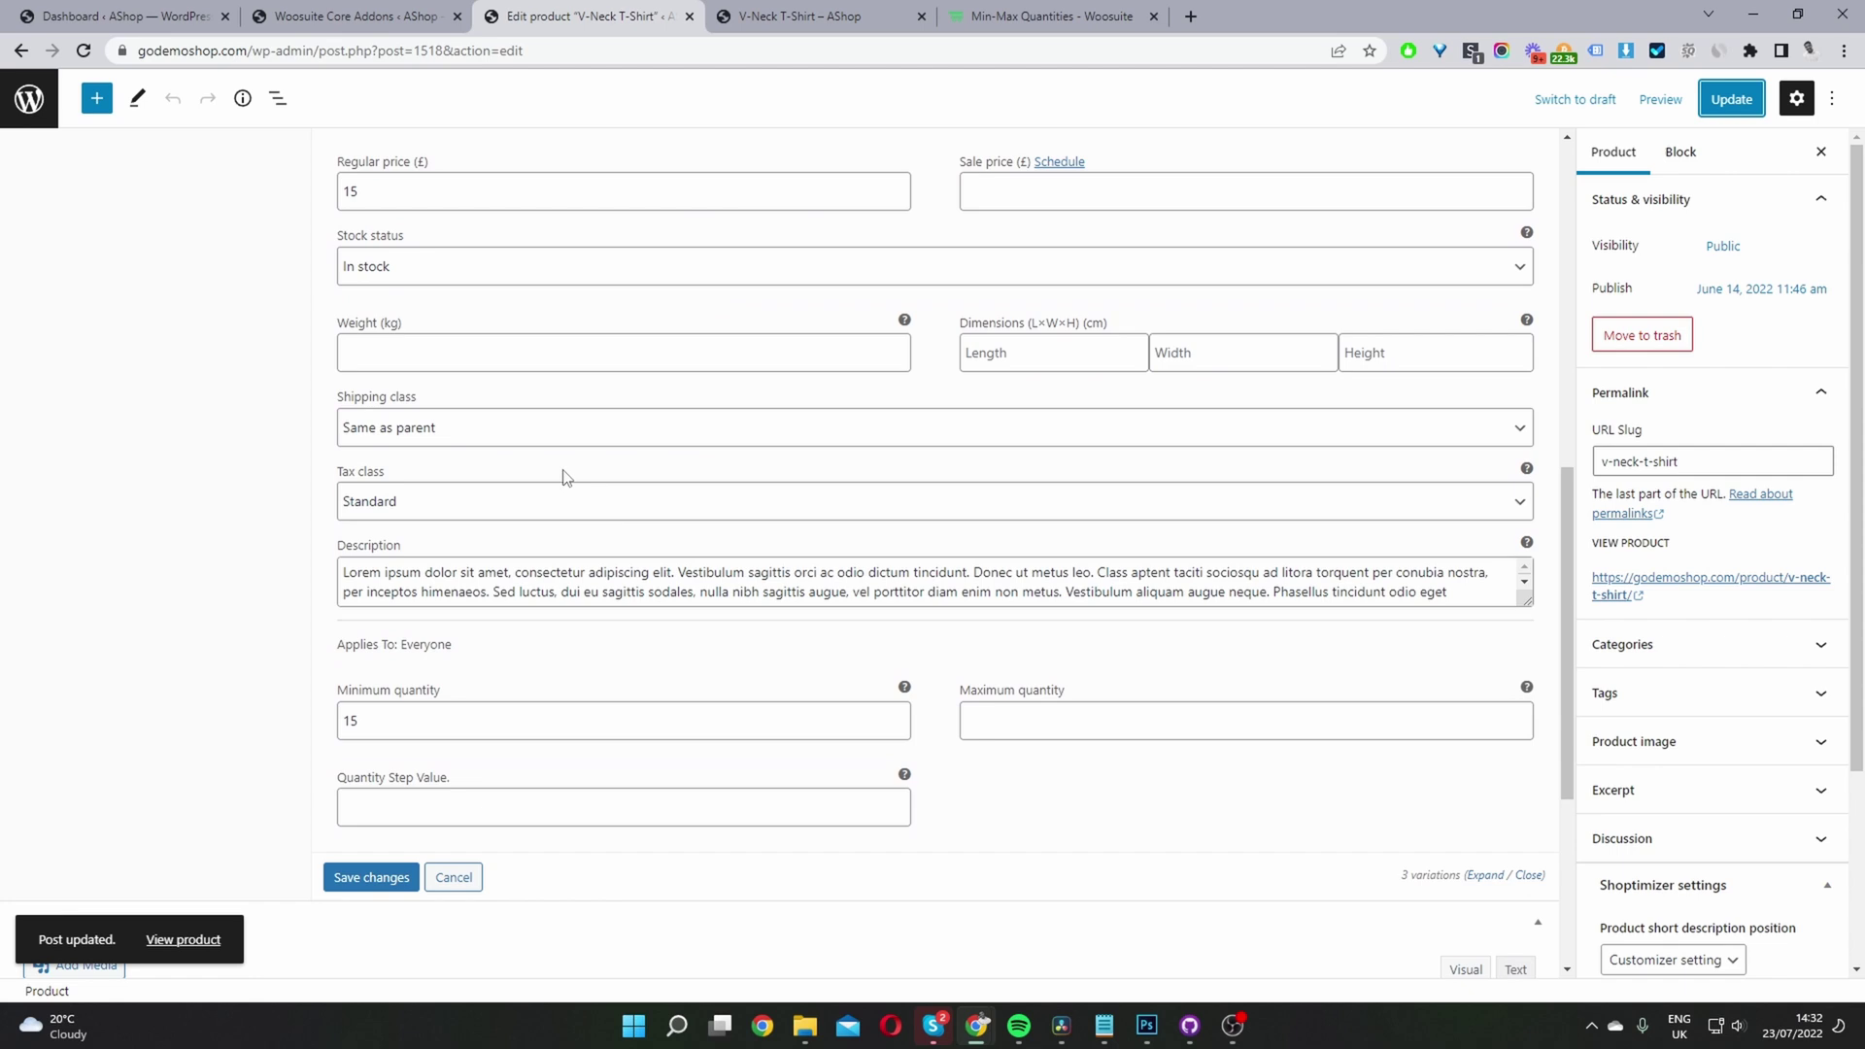
pyautogui.scroll(5, 562, 471)
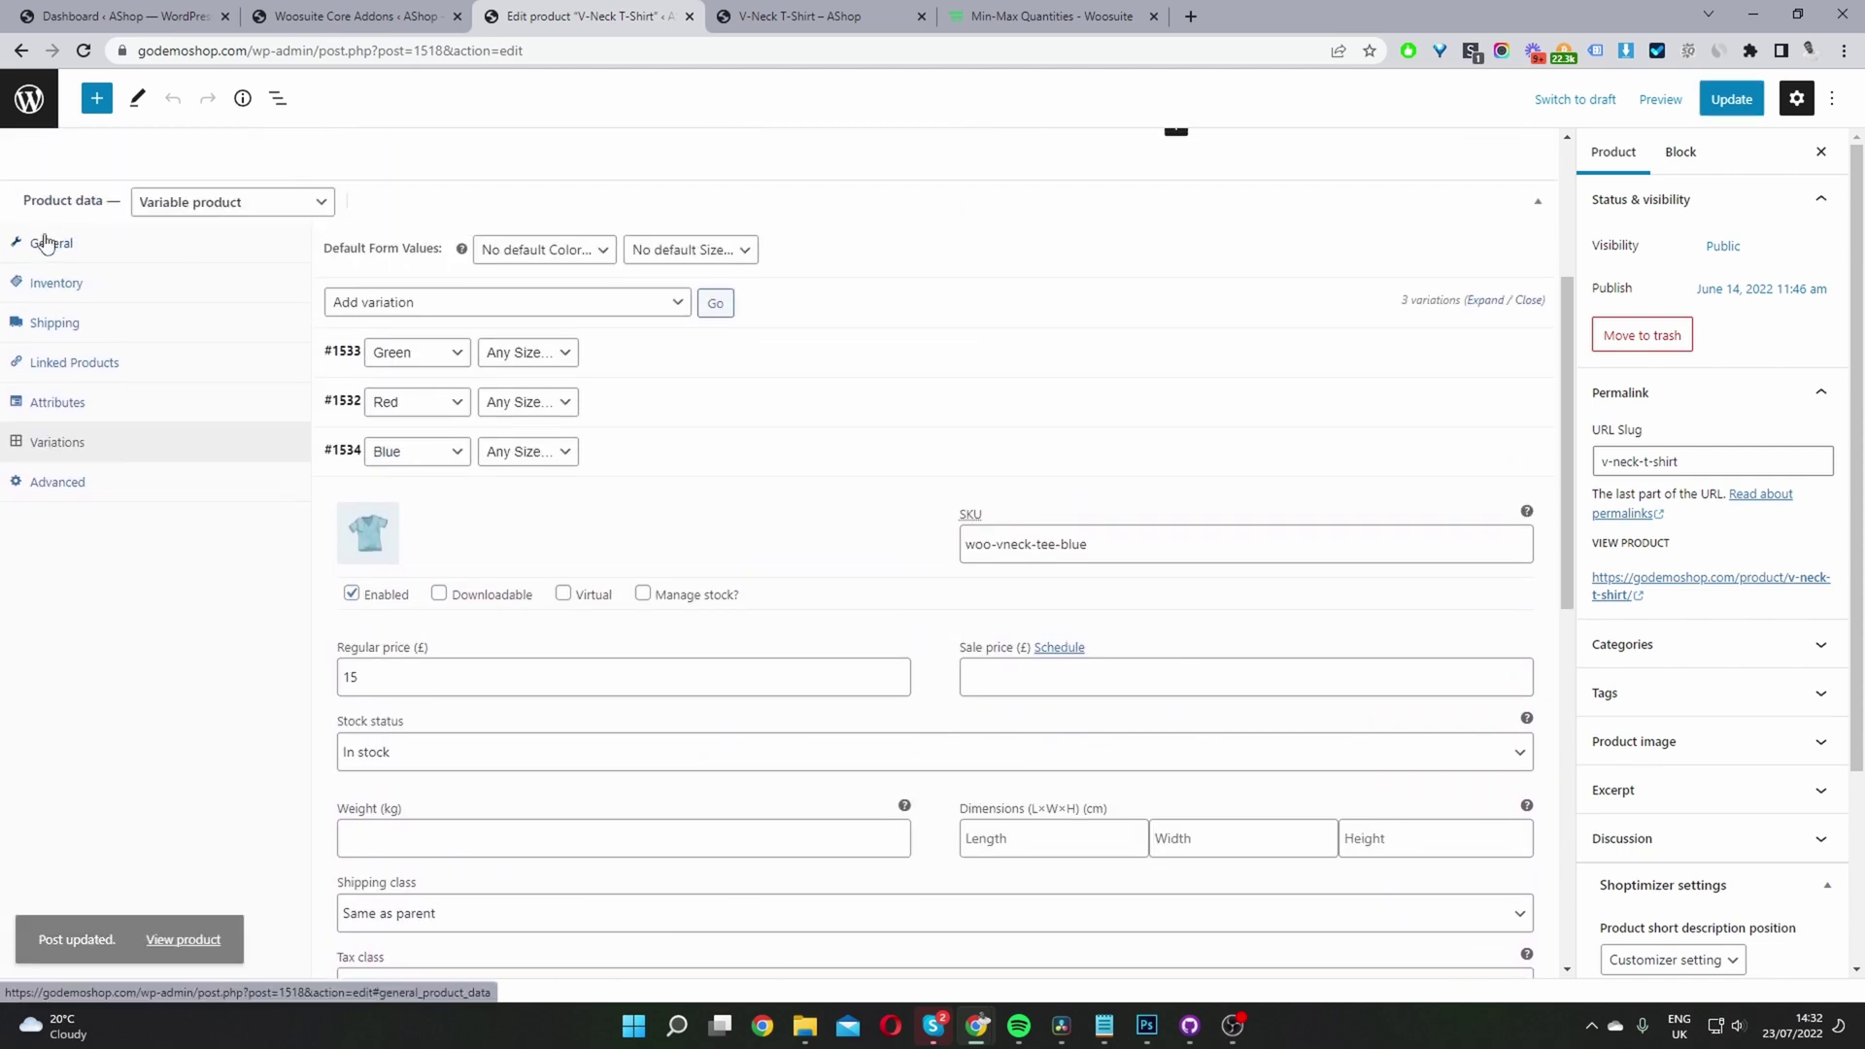
# Reload the storefront, pick Blue and Large, confirm quantity starts at 15, then return.
pyautogui.click(50, 237)
pyautogui.click(775, 15)
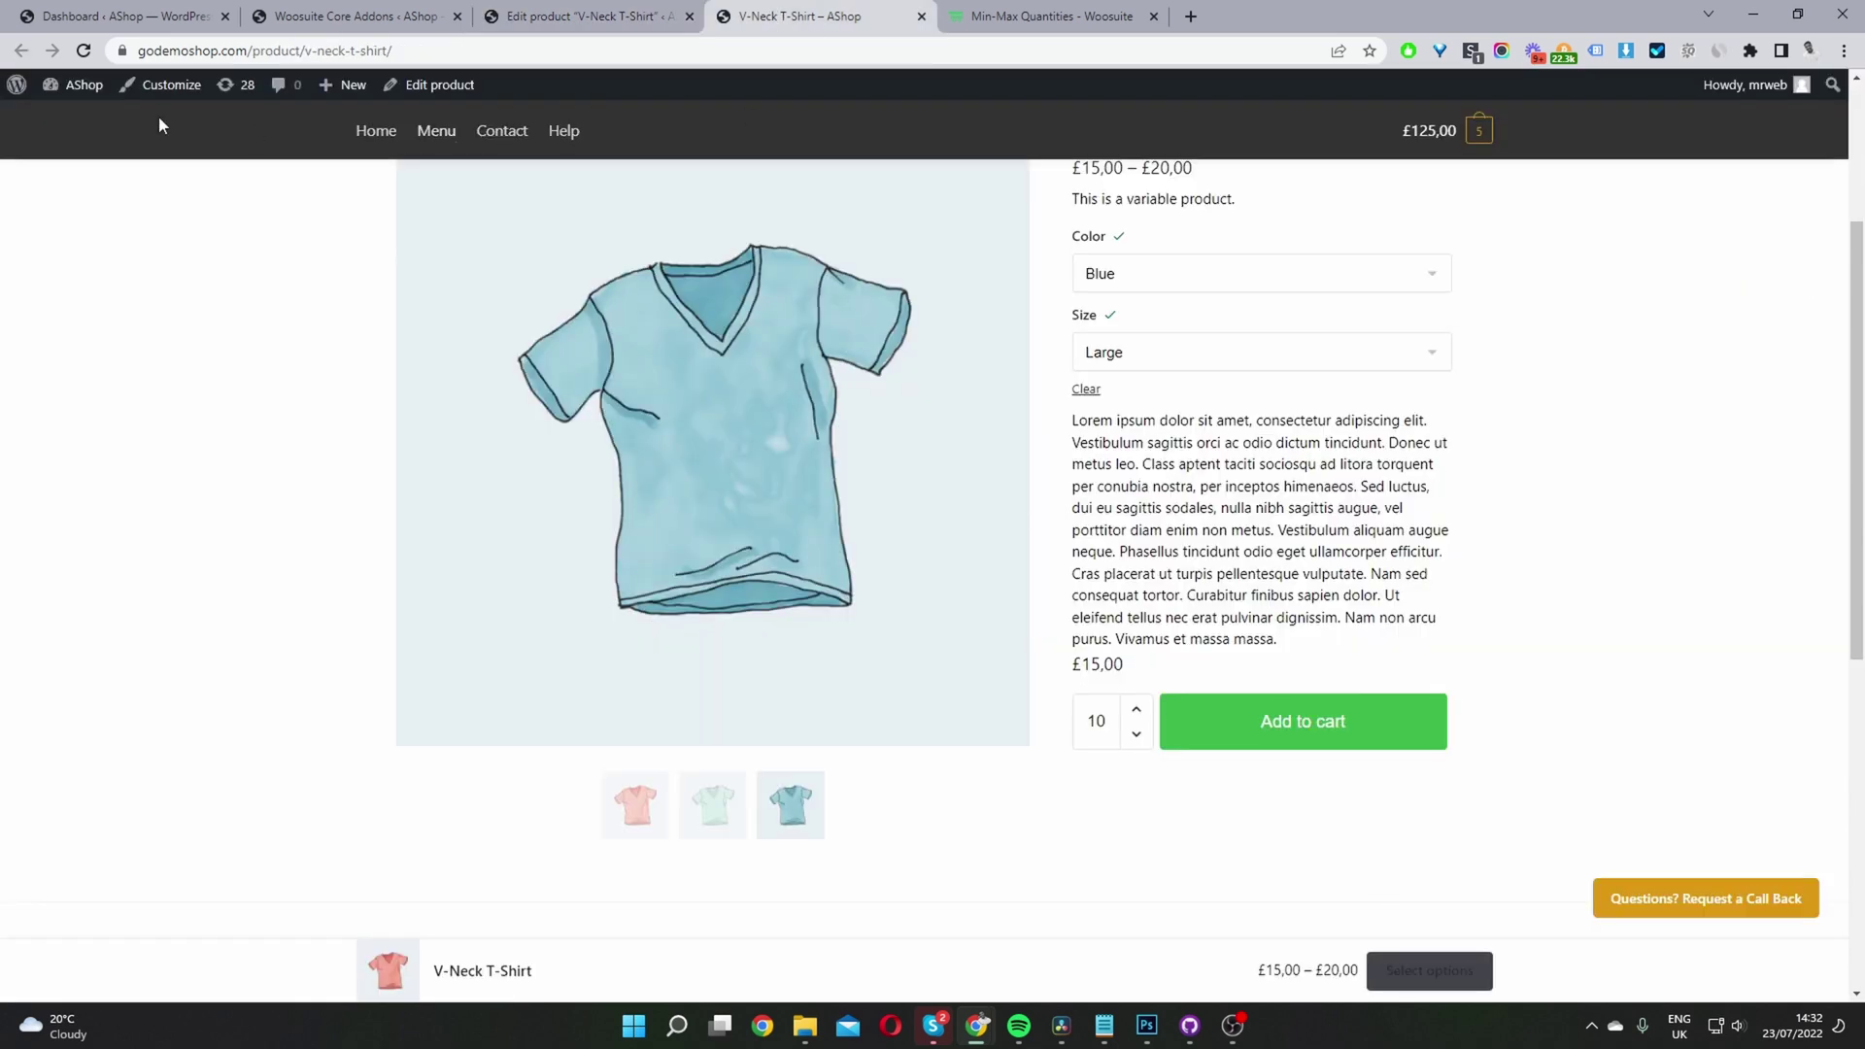
pyautogui.click(83, 51)
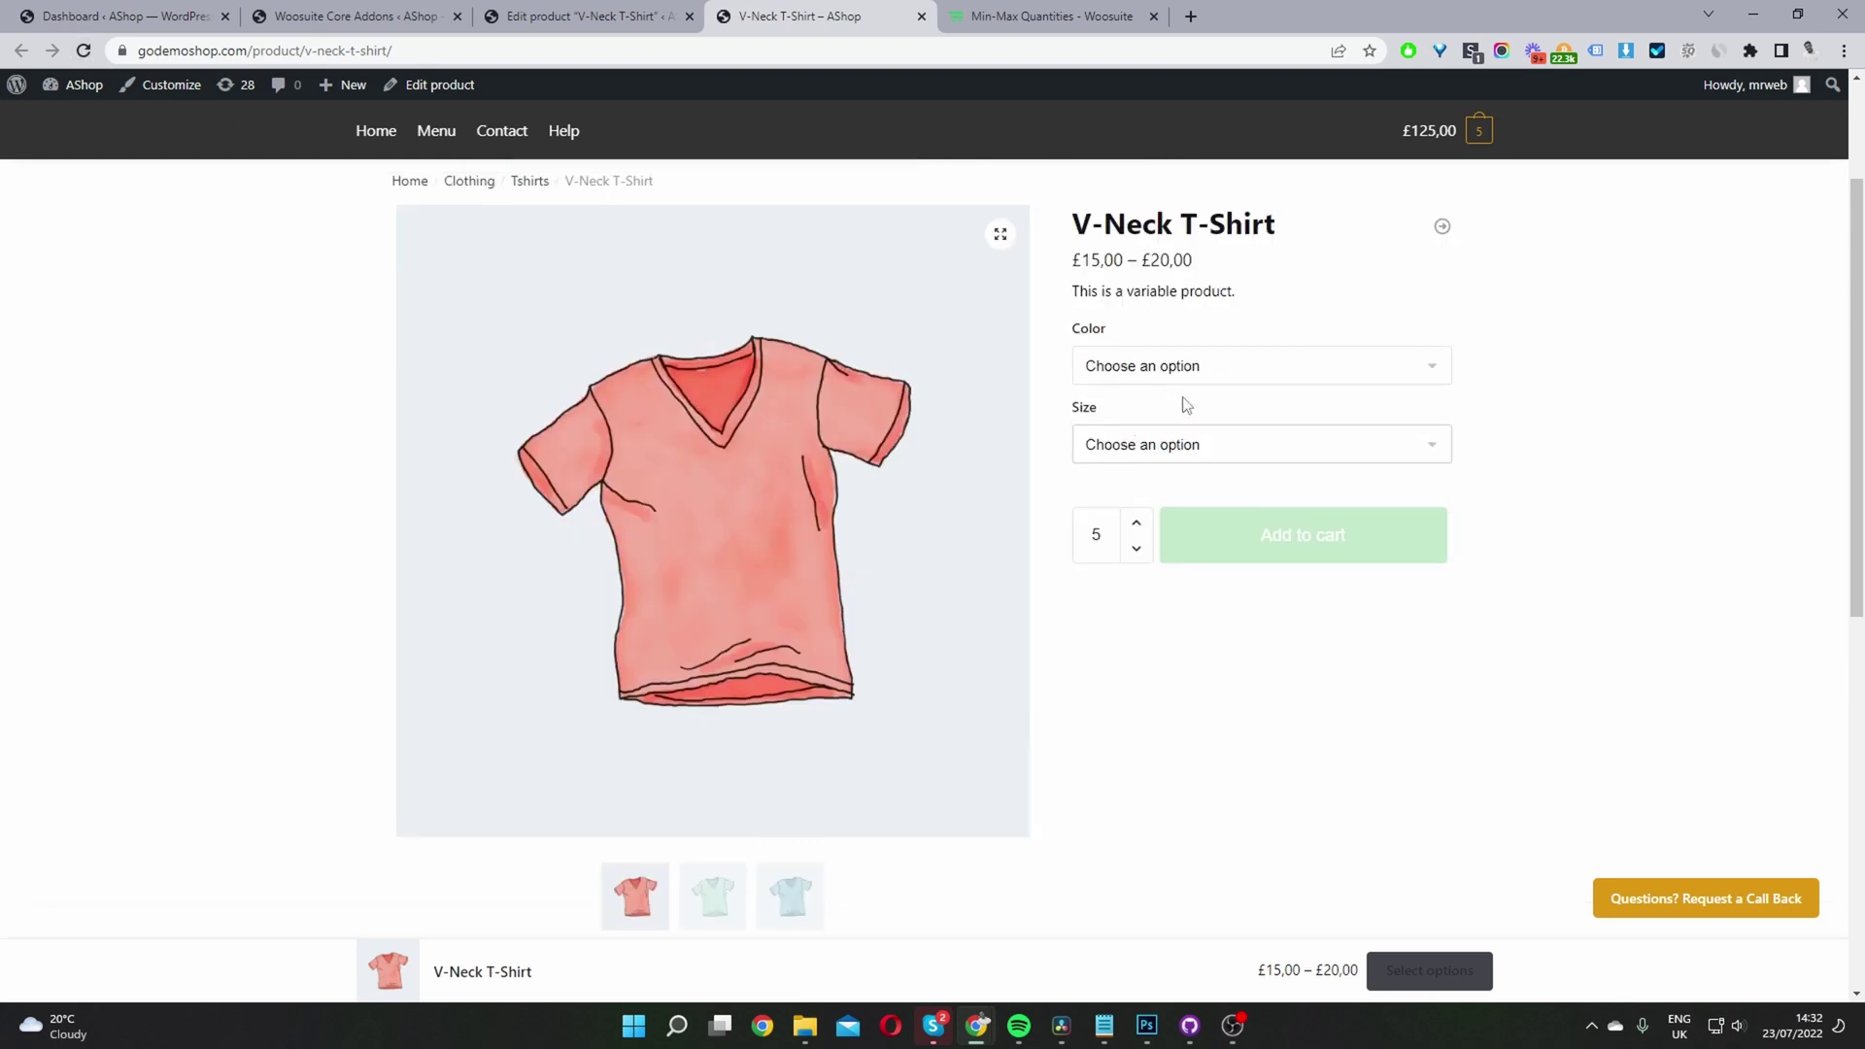
pyautogui.click(1186, 374)
pyautogui.click(1184, 378)
pyautogui.click(1093, 367)
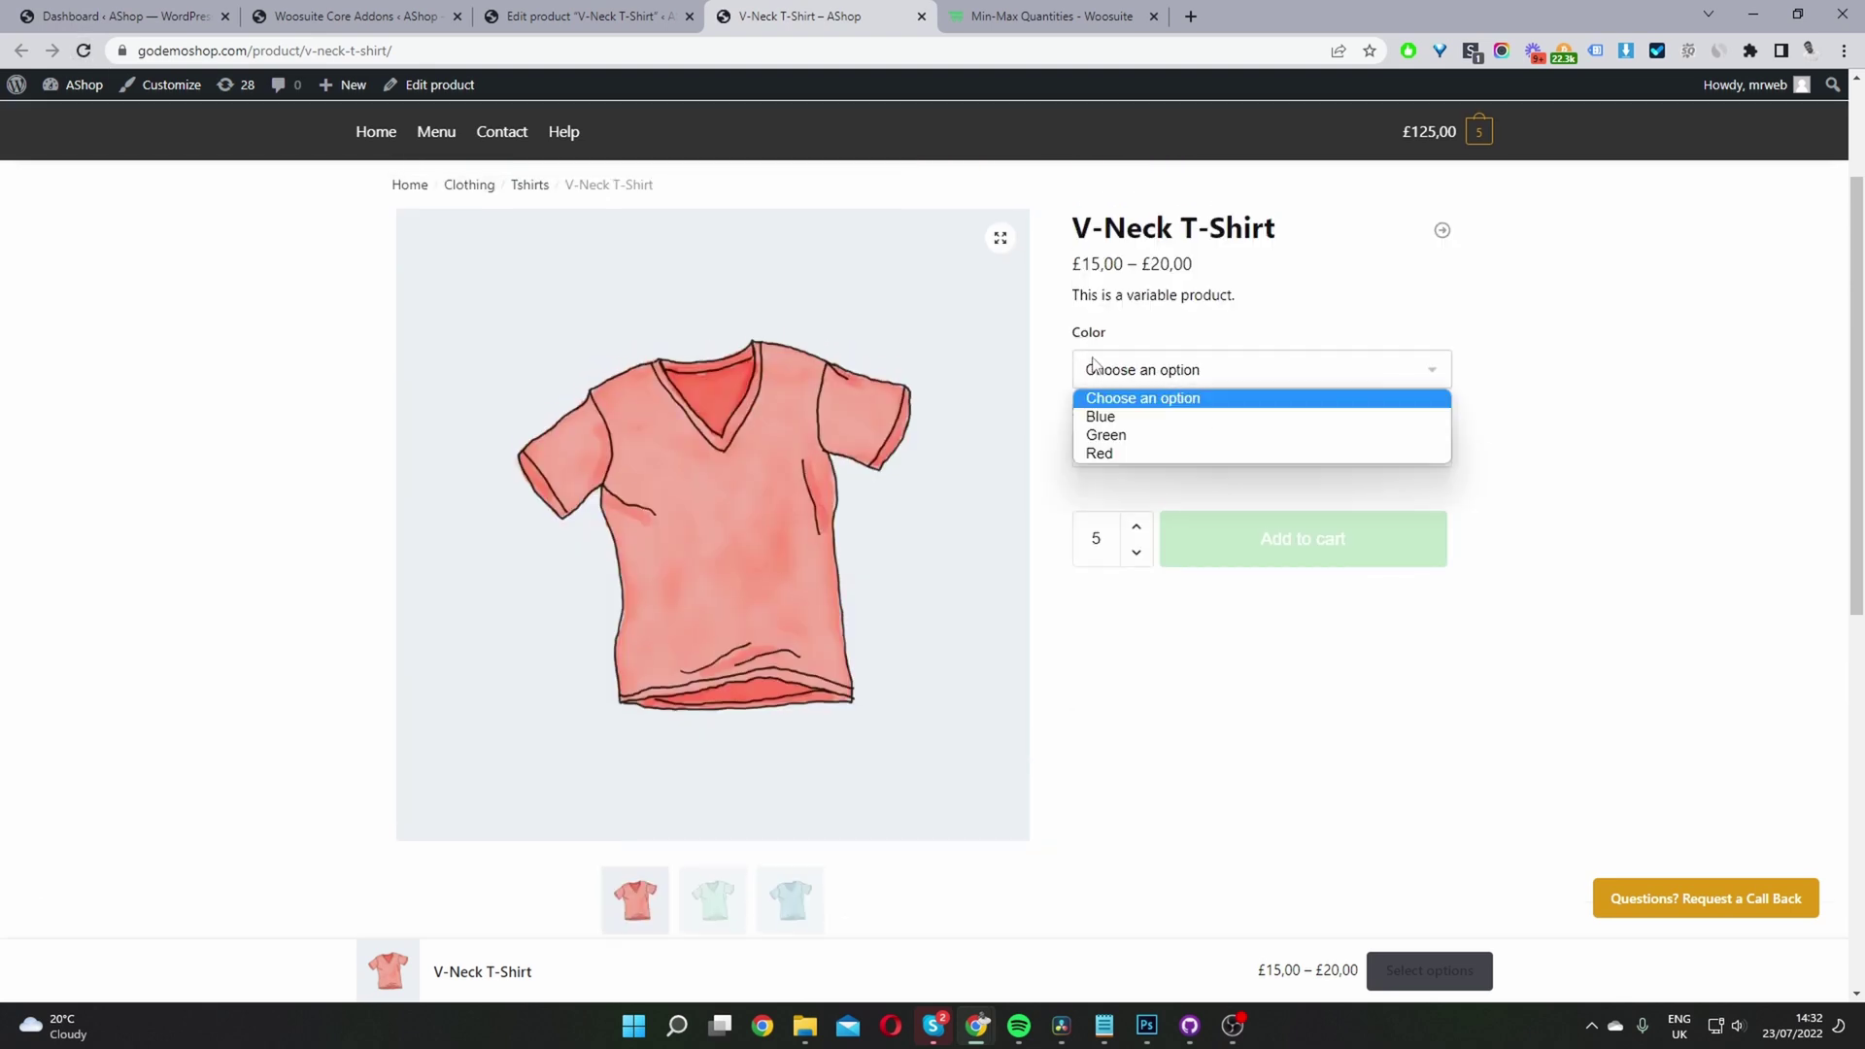
pyautogui.click(1101, 416)
pyautogui.click(1149, 449)
pyautogui.click(1105, 491)
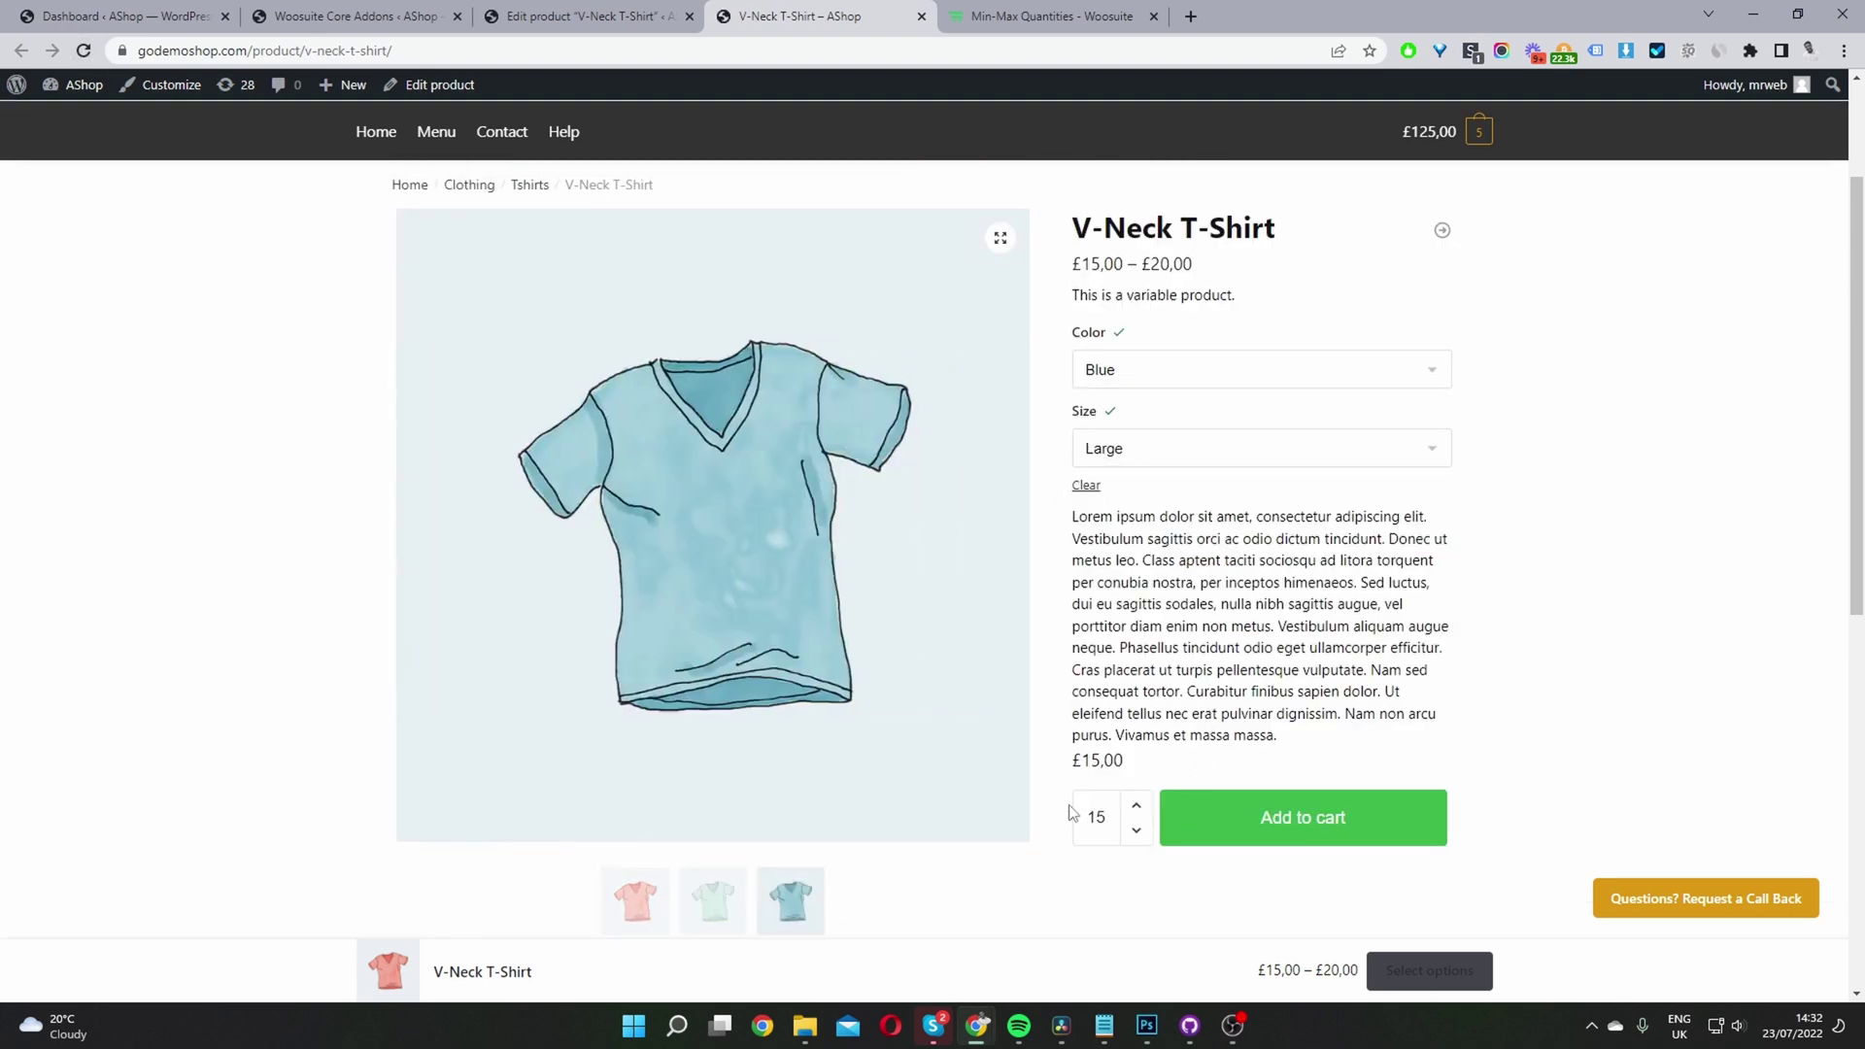
pyautogui.moveTo(1077, 816); pyautogui.dragTo(1094, 817)
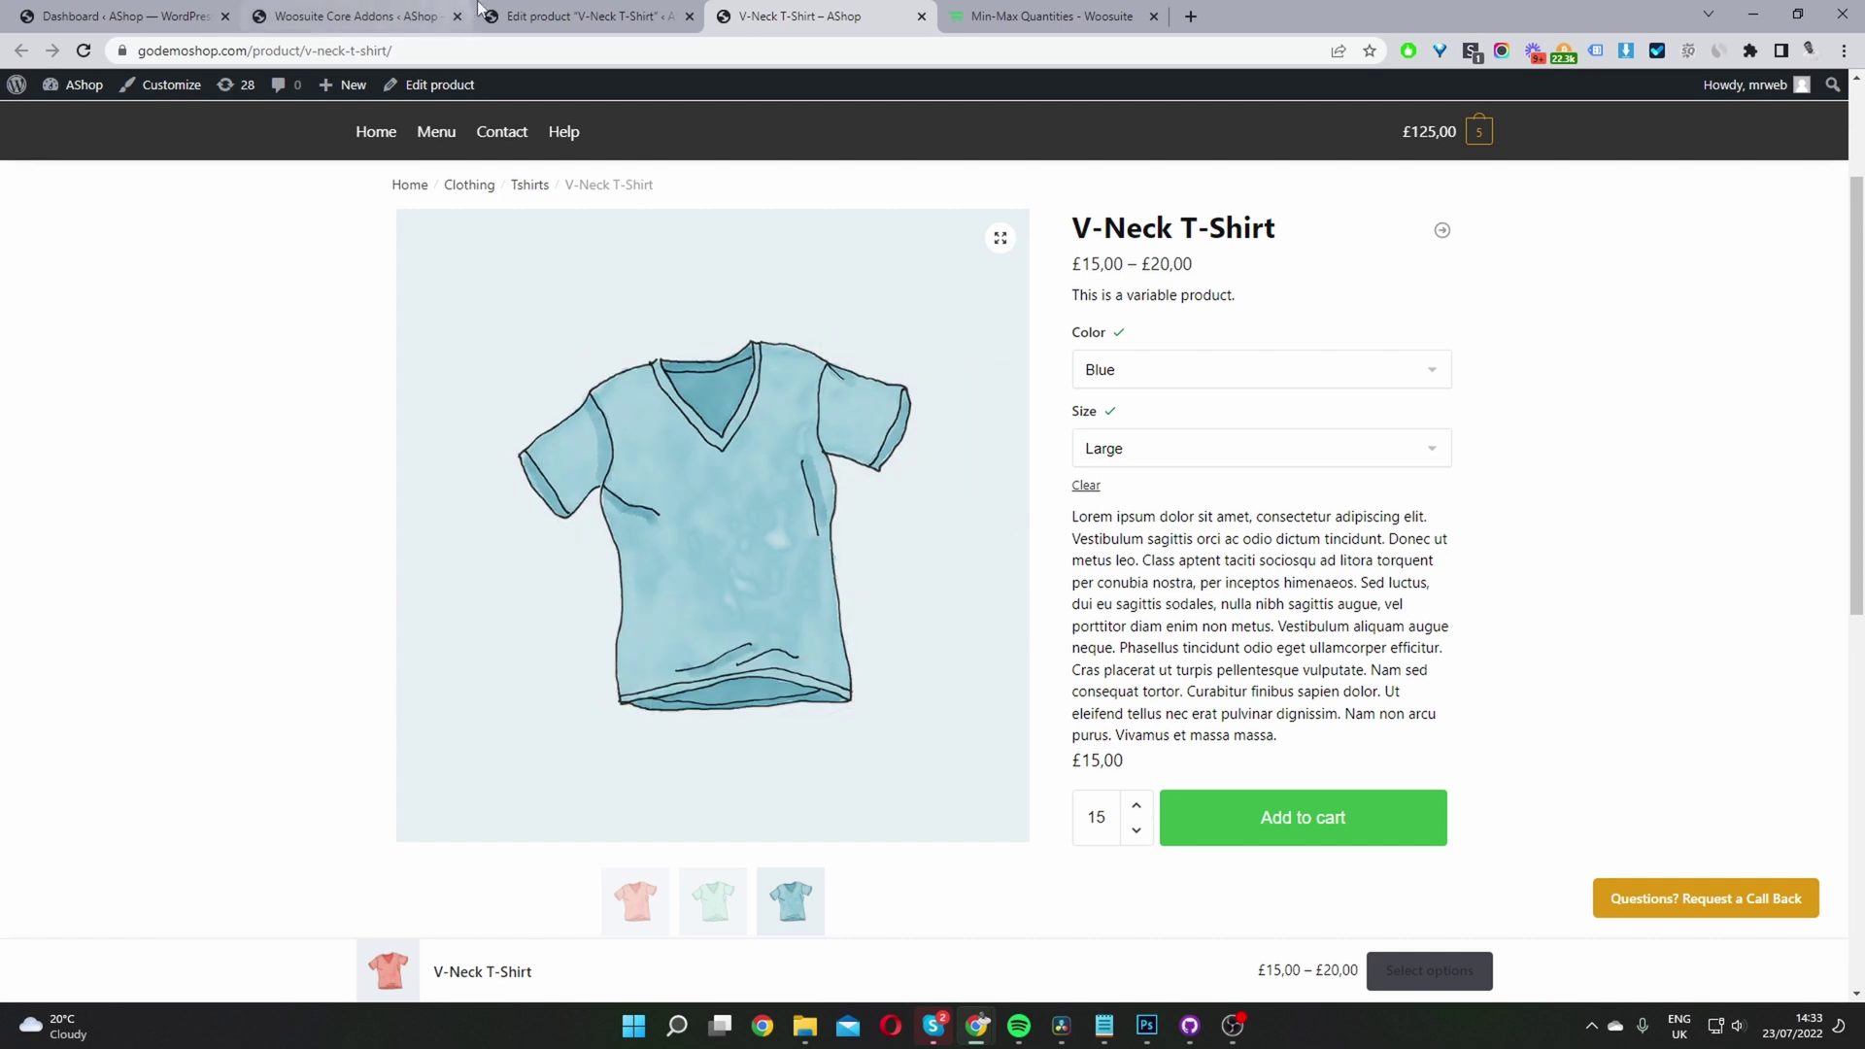
pyautogui.click(583, 16)
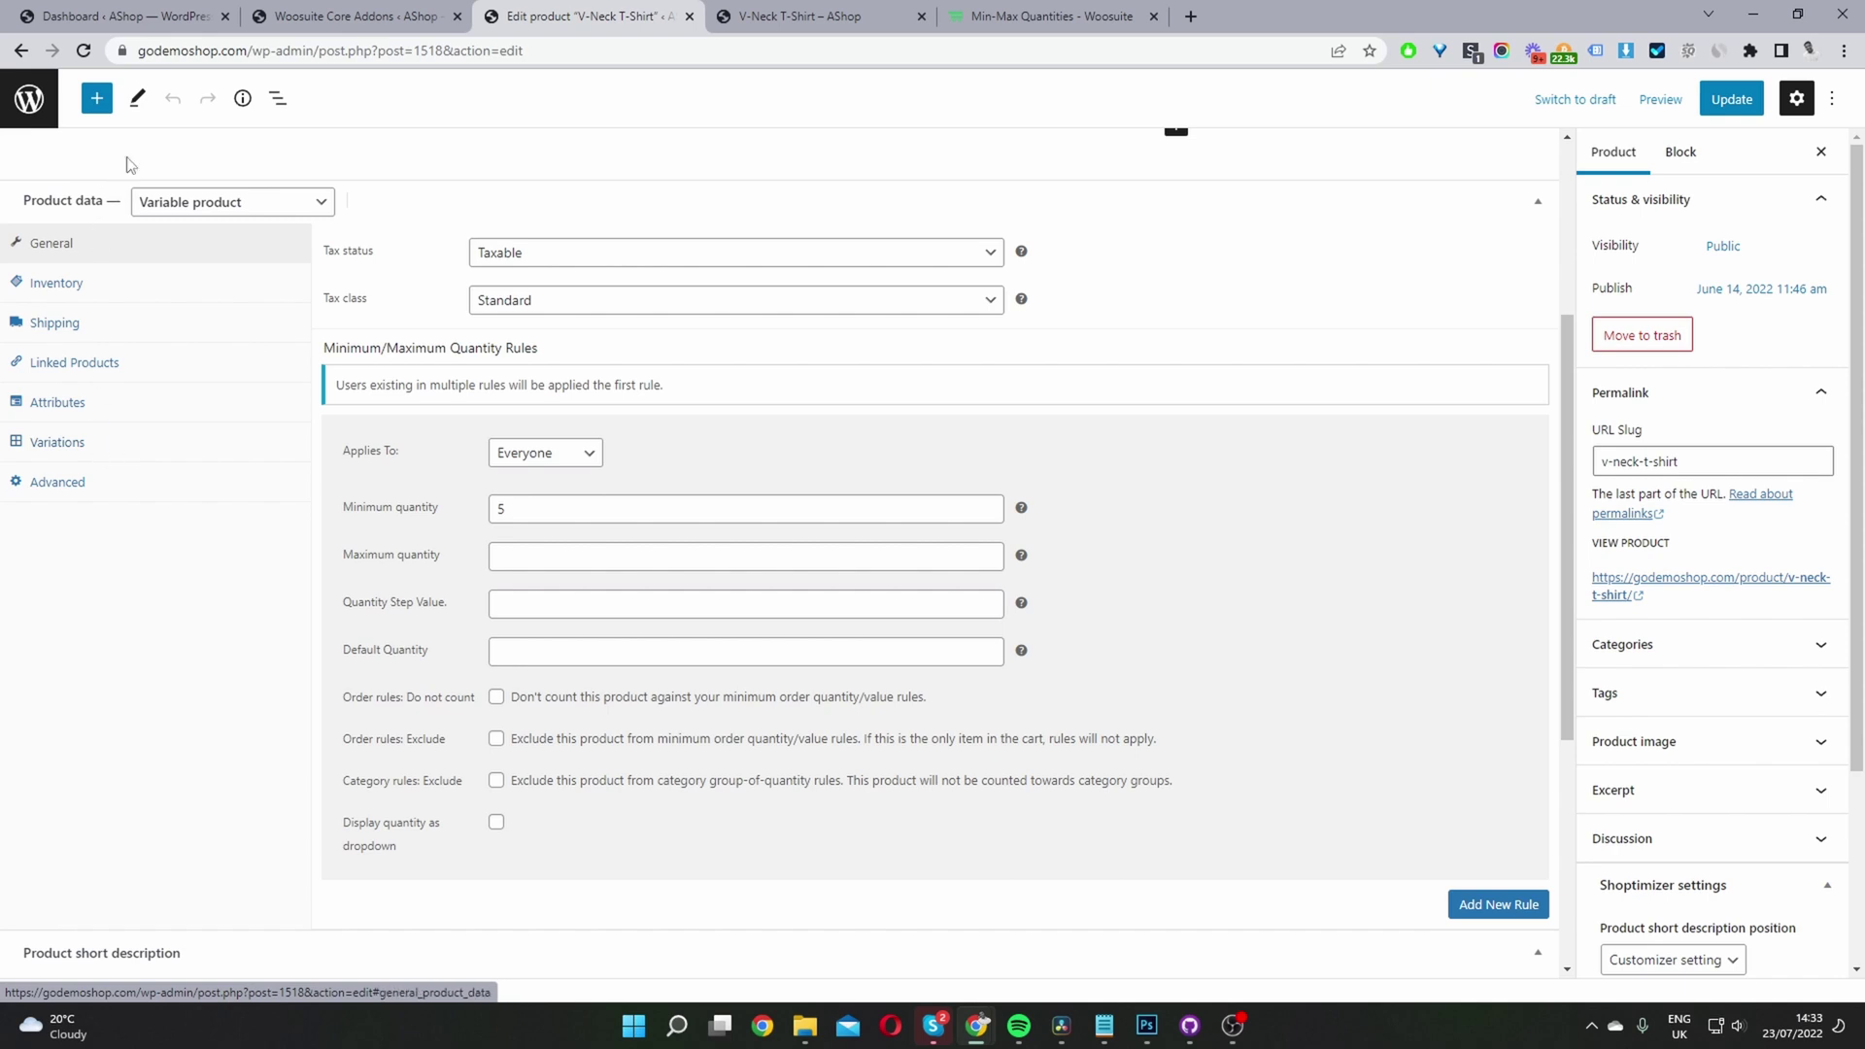
# From the Dashboard, open Woosuite > Min/Max Quantity Rules.
pyautogui.click(124, 15)
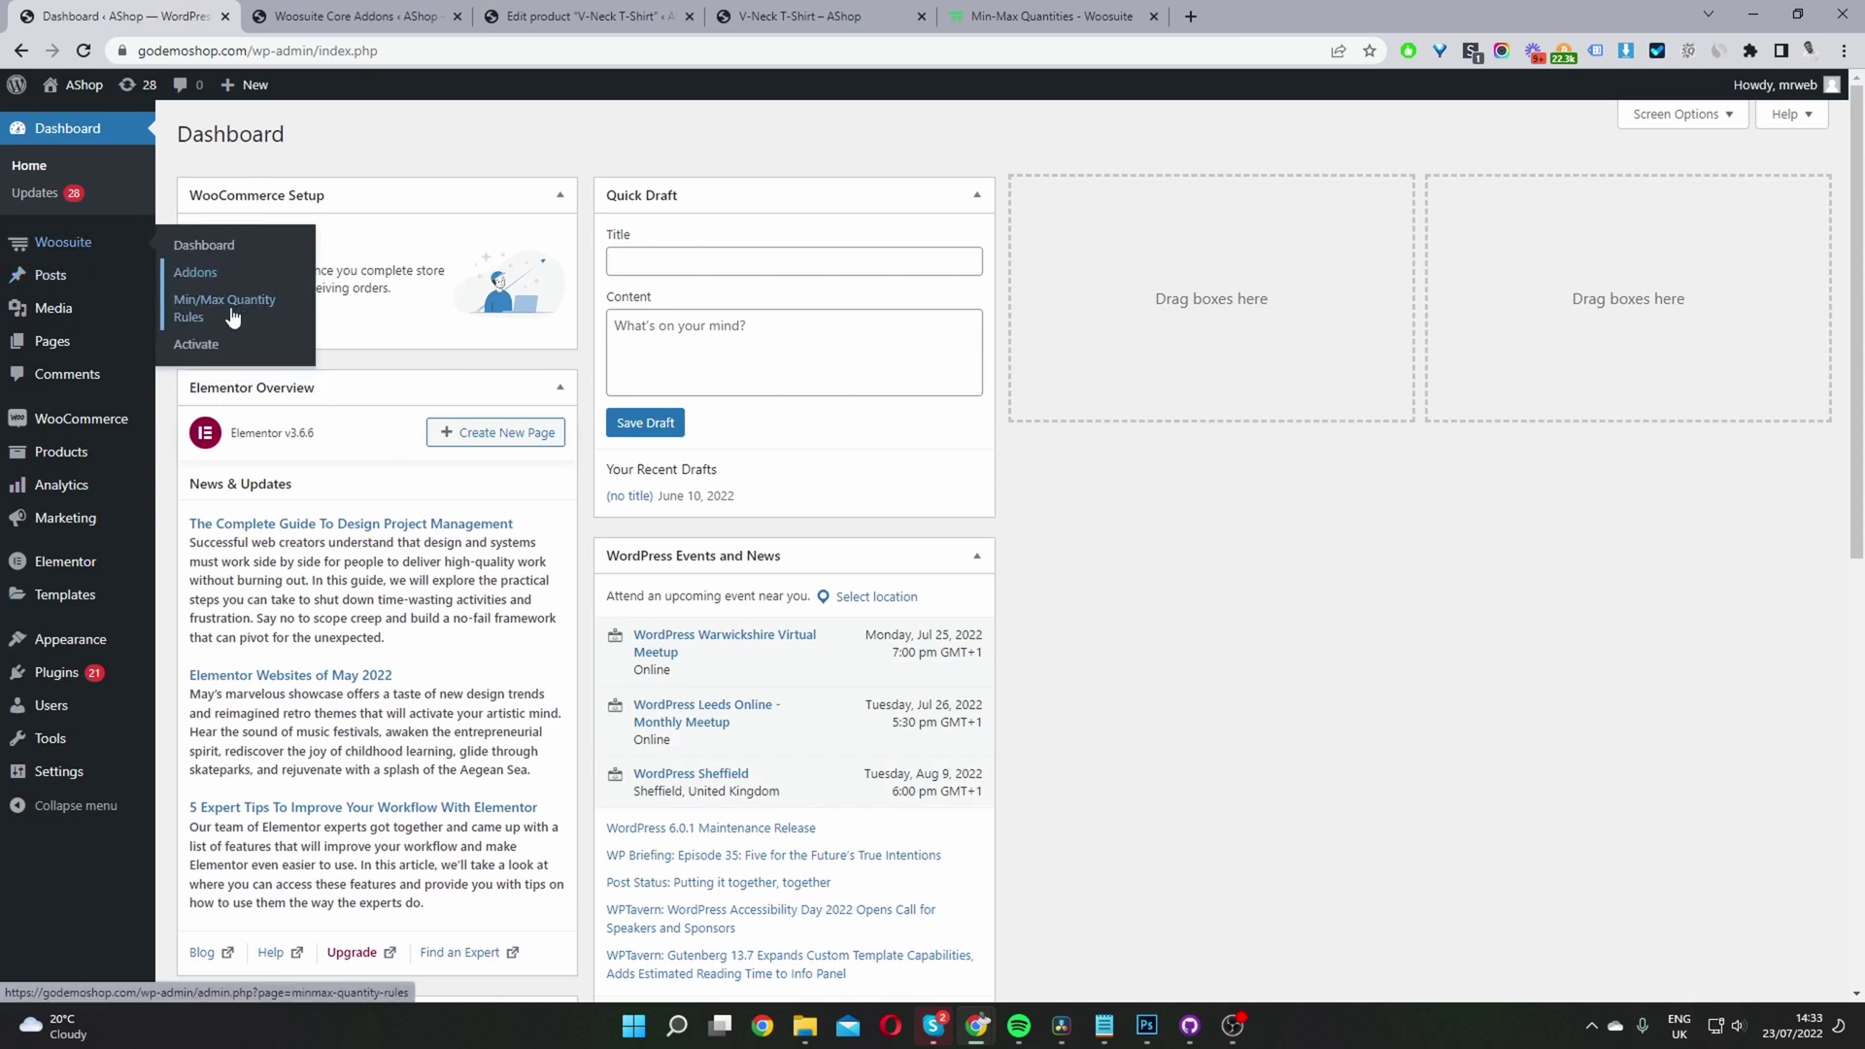
pyautogui.click(232, 318)
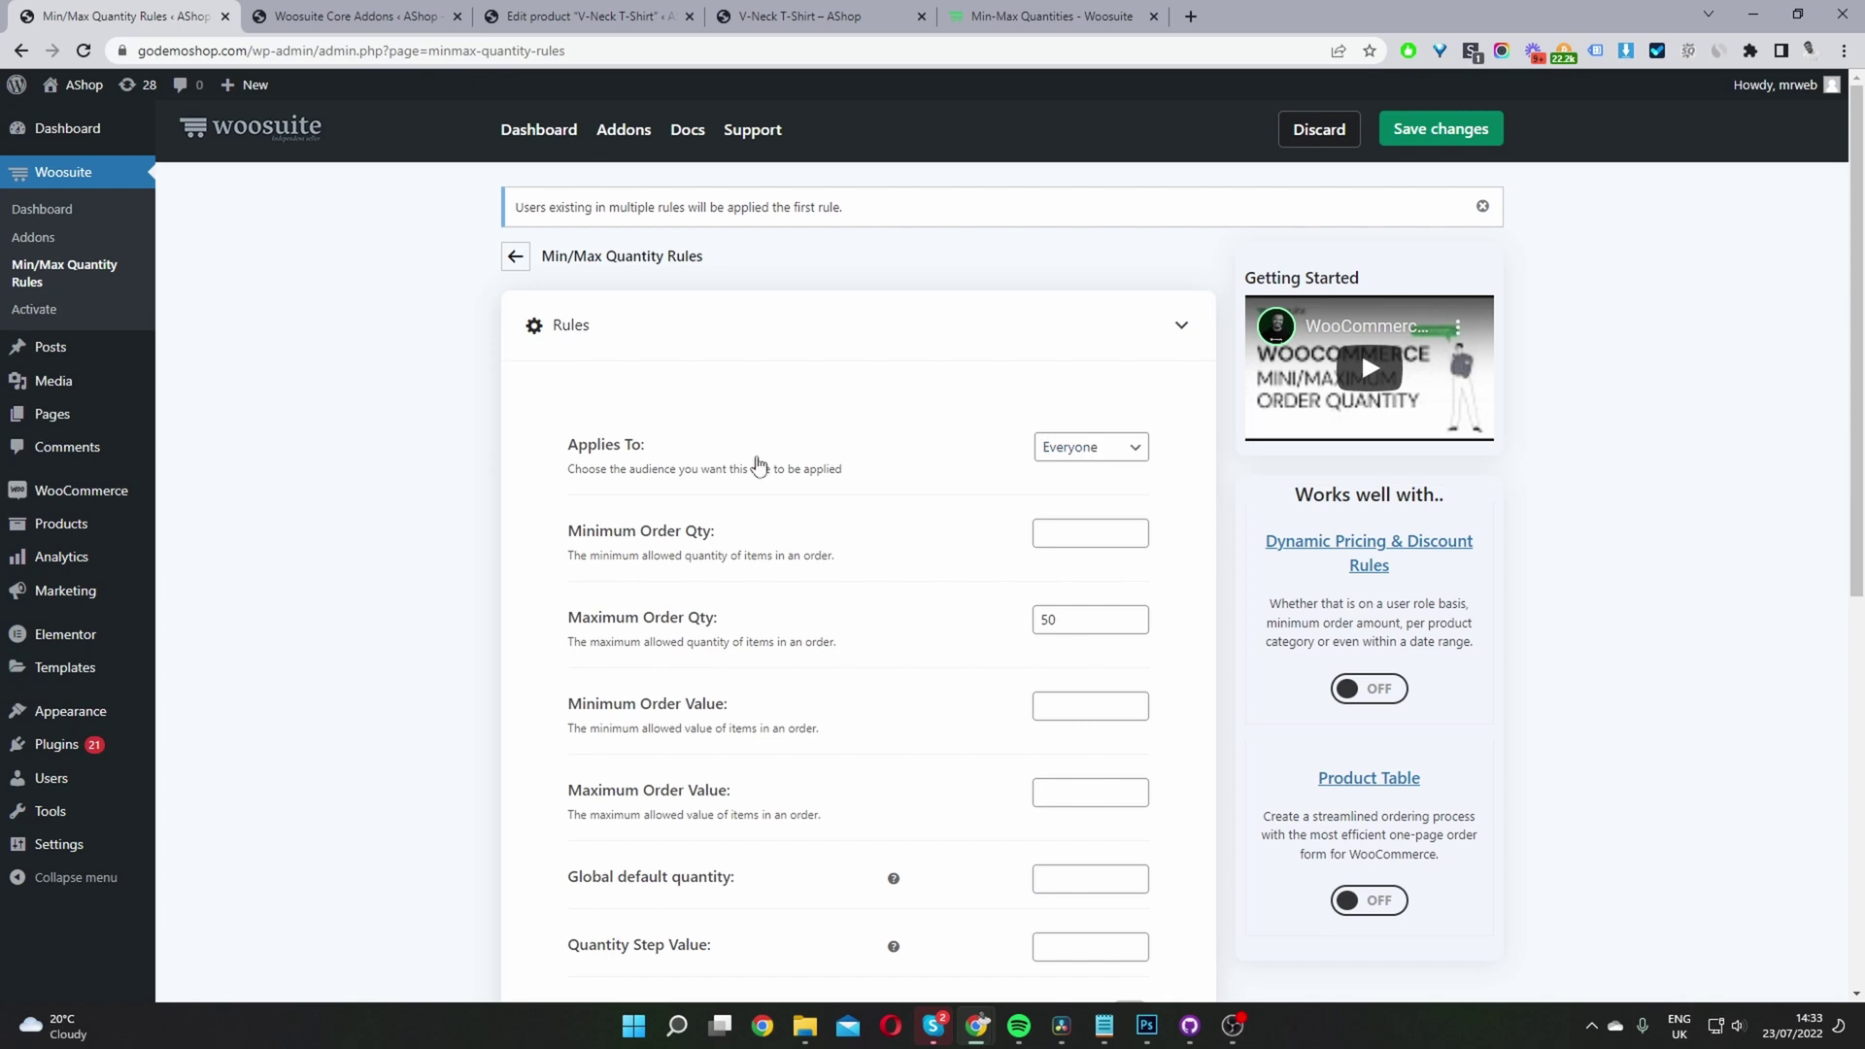
pyautogui.click(1075, 449)
pyautogui.click(1069, 464)
pyautogui.scroll(-2, 716, 563)
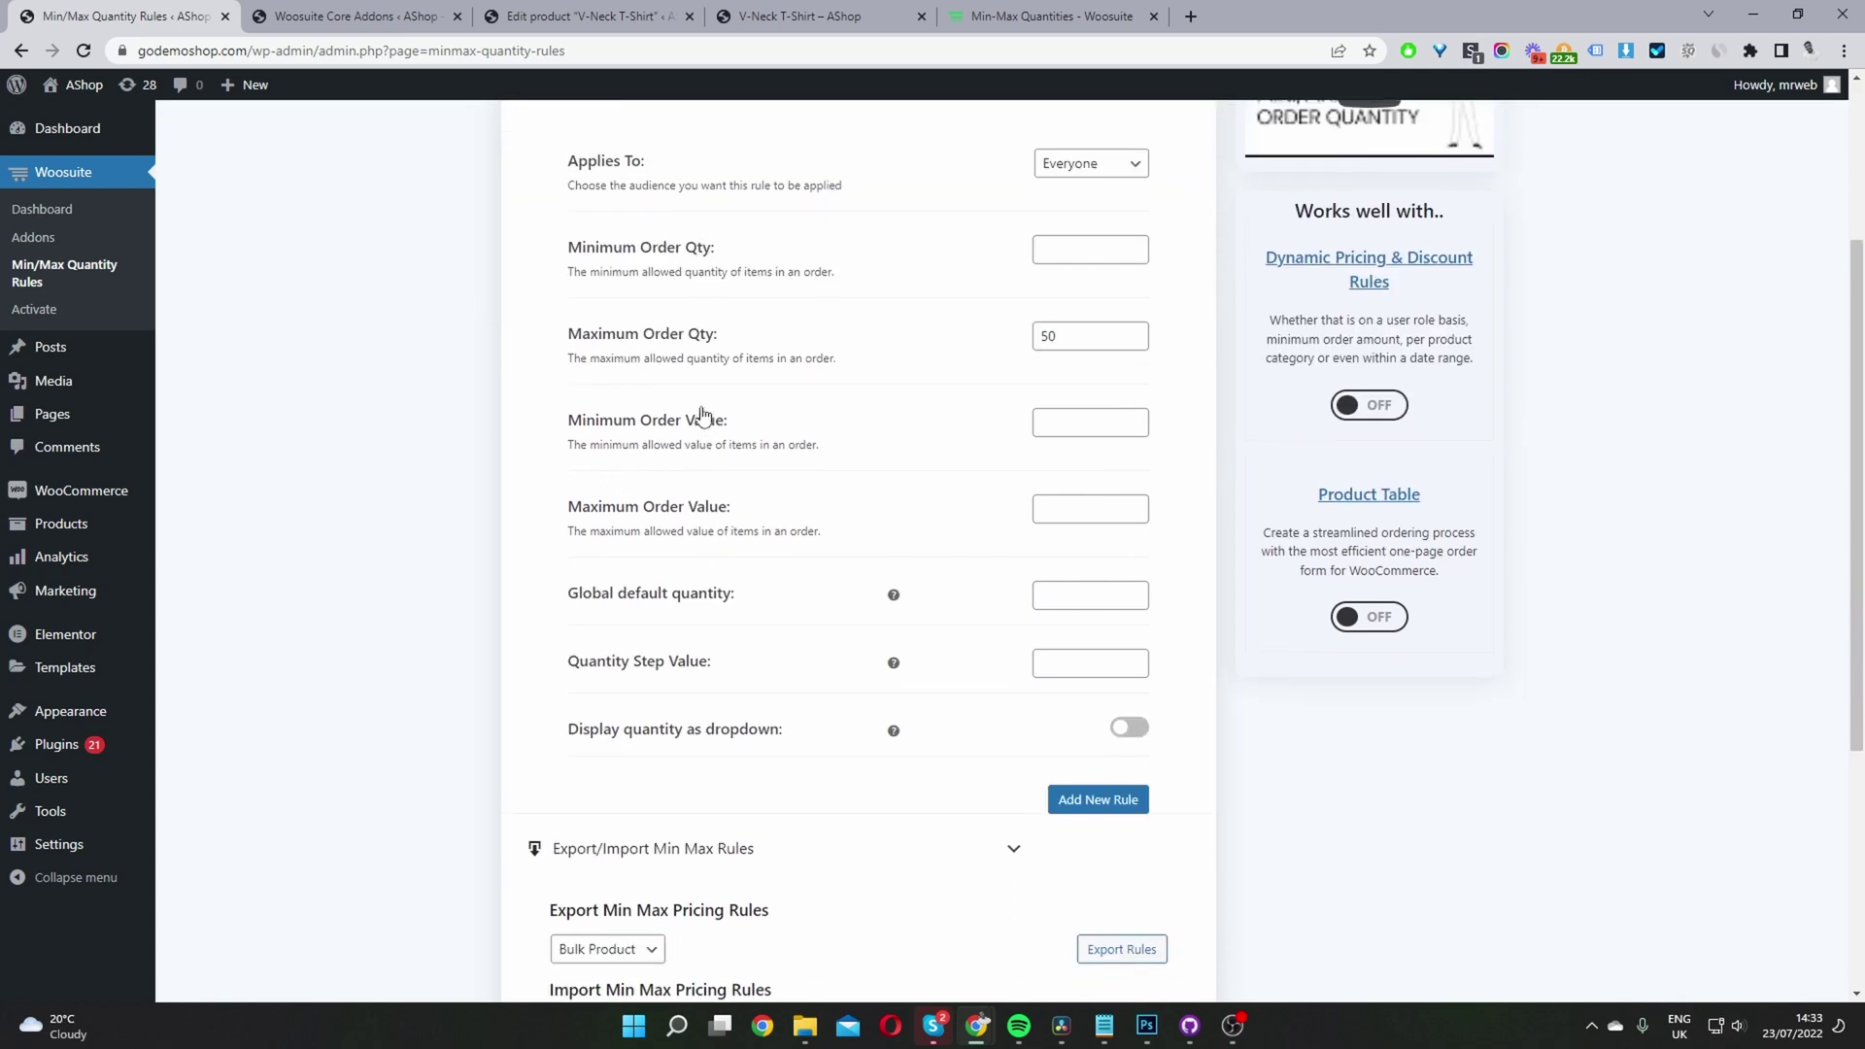
pyautogui.click(1108, 338)
pyautogui.click(1072, 427)
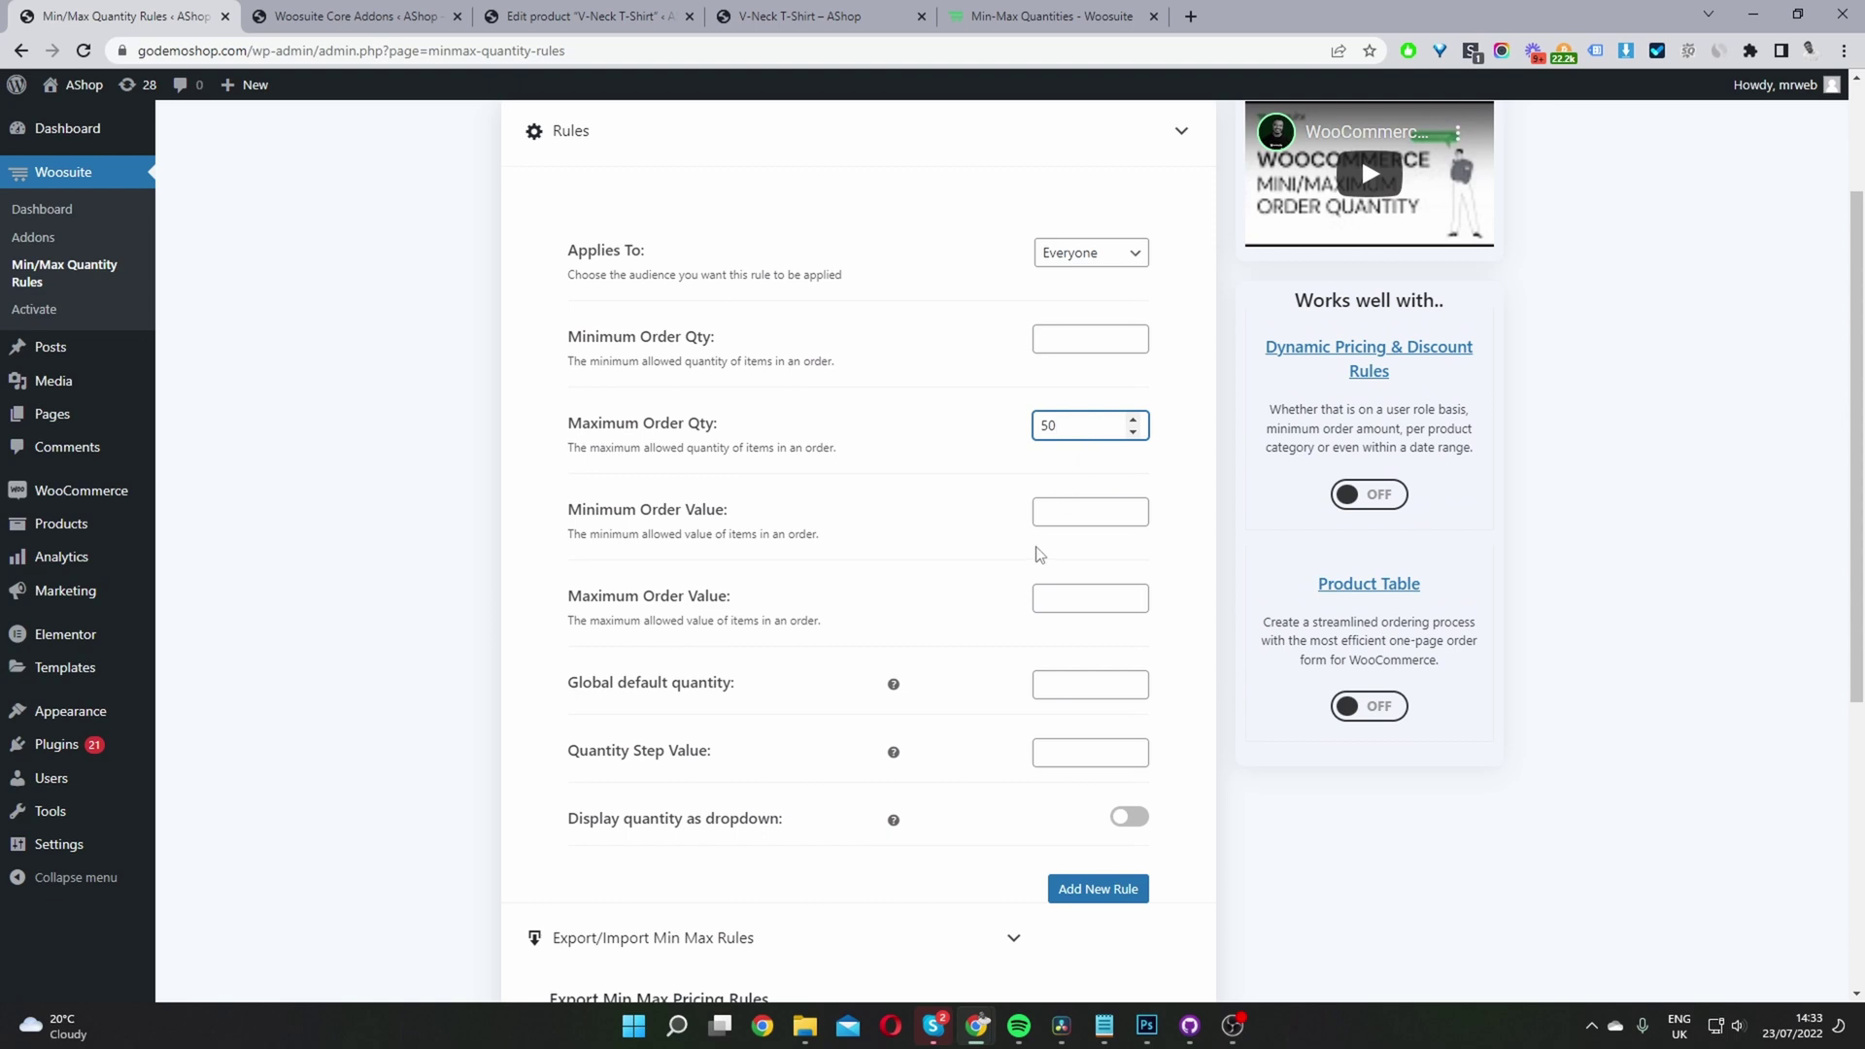
pyautogui.click(1064, 517)
pyautogui.click(1069, 592)
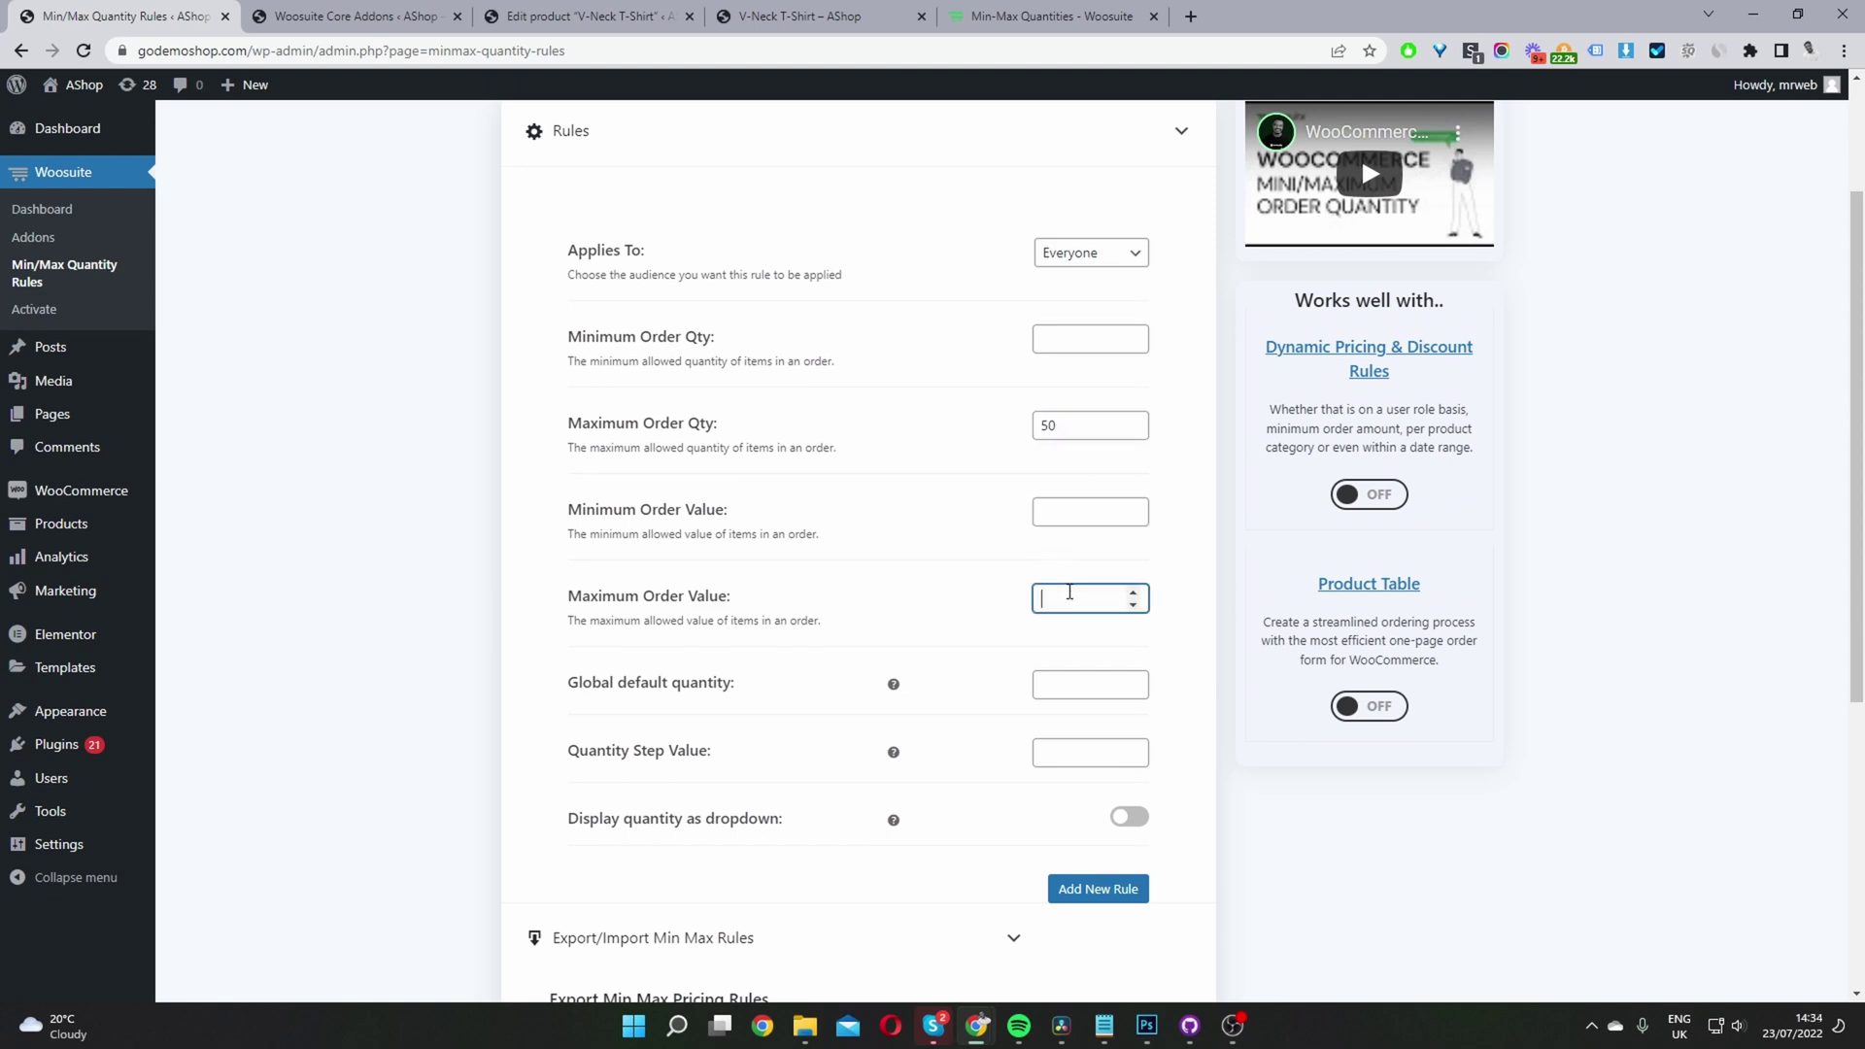